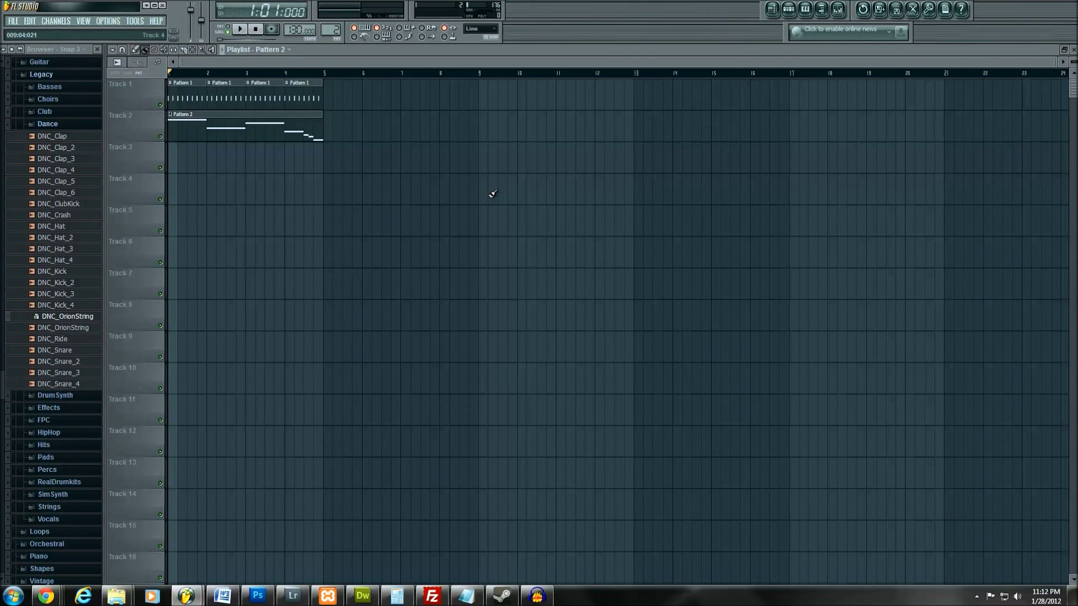
# Delete the fourth Pattern 1 clip from Track 1, then play and stop the arrangement.
pyautogui.rightClick(305, 92)
pyautogui.click(240, 30)
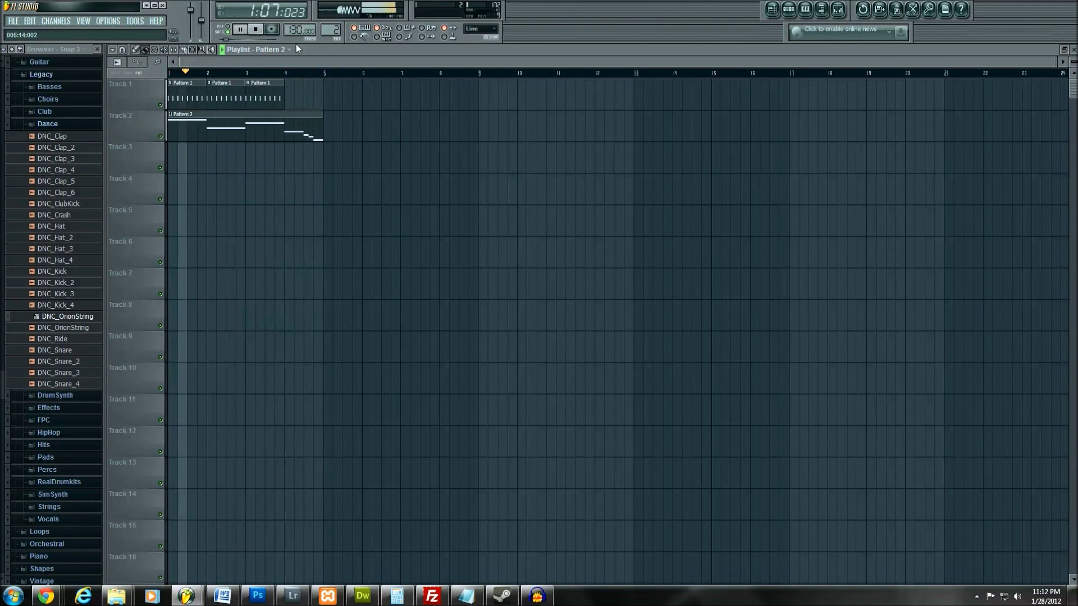
pyautogui.press('space')
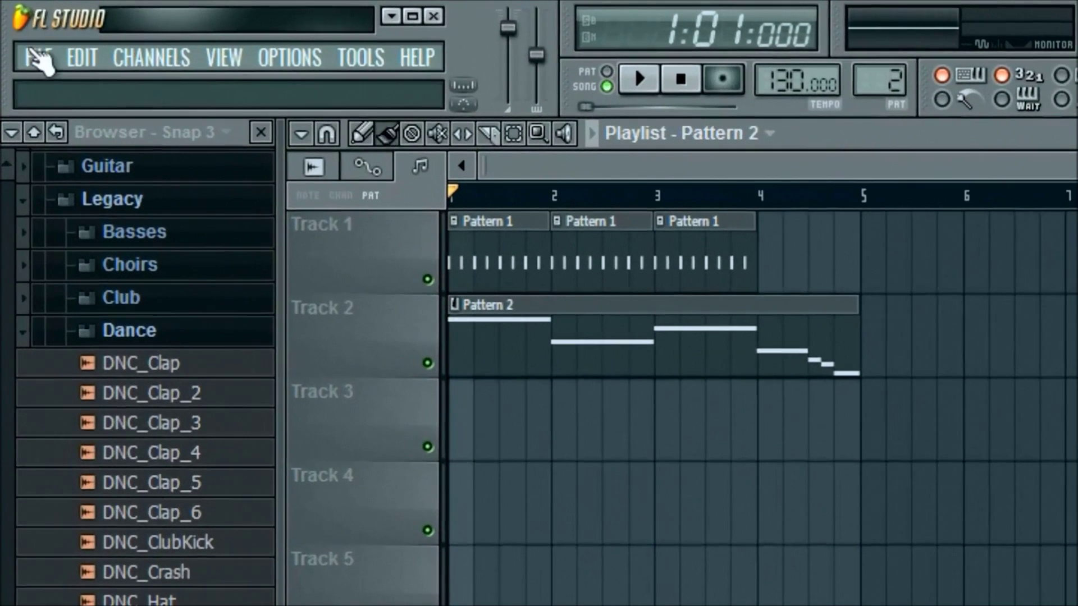
# Start a new empty project from the File menu and collapse the Browser's Dance folder.
pyautogui.click(39, 59)
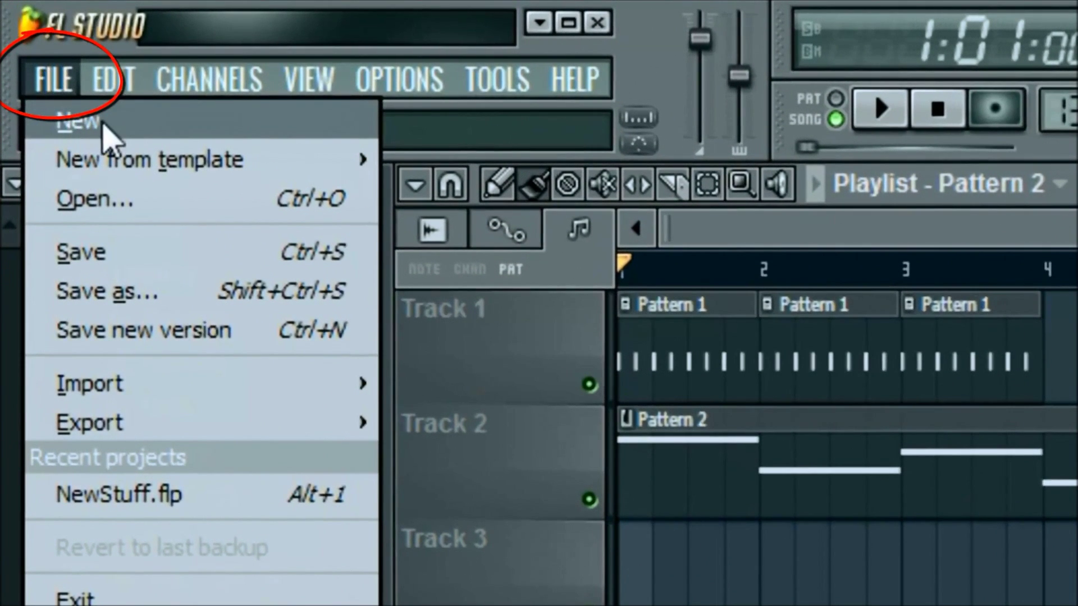
pyautogui.click(103, 126)
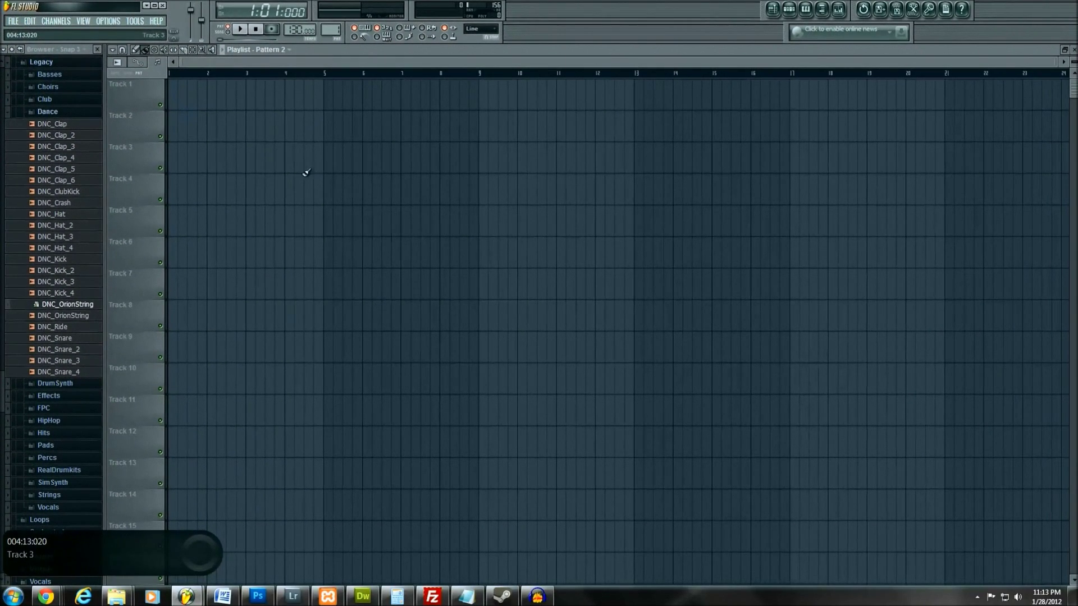
pyautogui.click(41, 112)
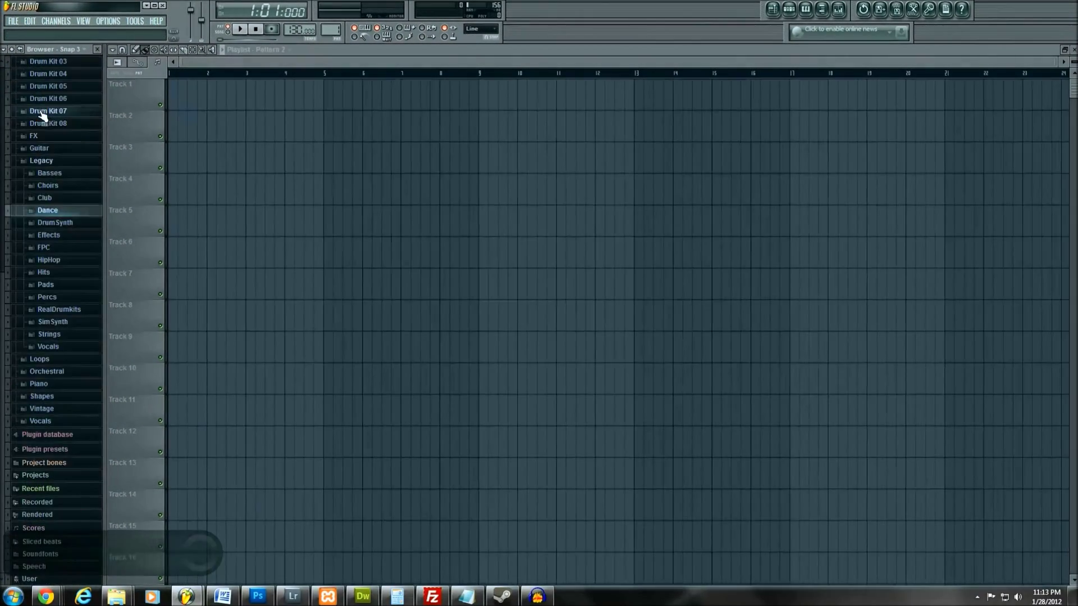
pyautogui.scroll(5, 56, 168)
# Open the Pattern 1 step sequencer and load DNC_ClubKick from Packs > Legacy > Dance into the Kick channel.
pyautogui.click(64, 195)
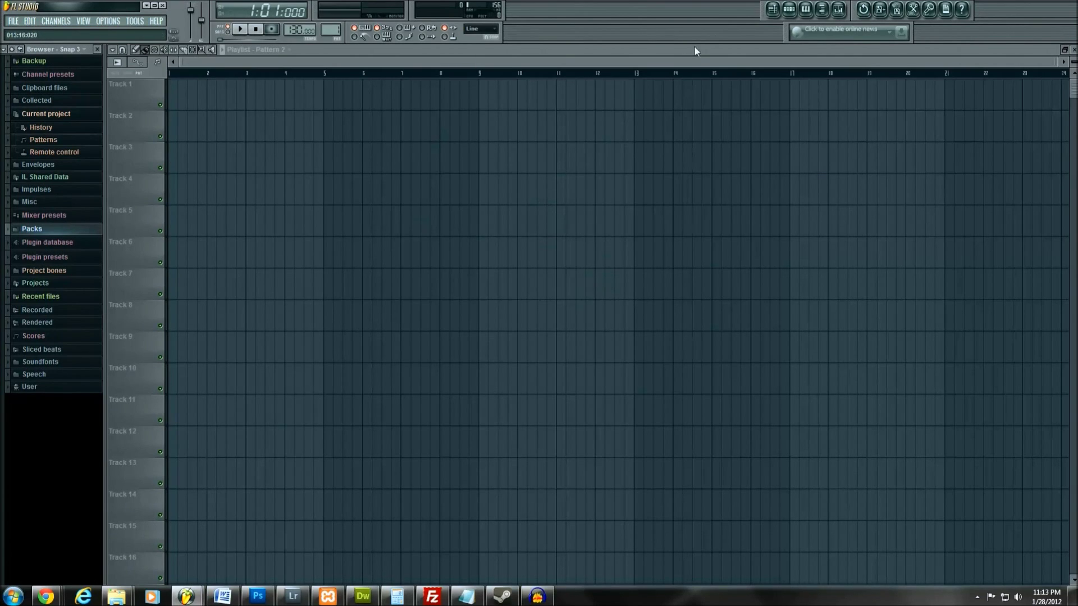
pyautogui.click(790, 9)
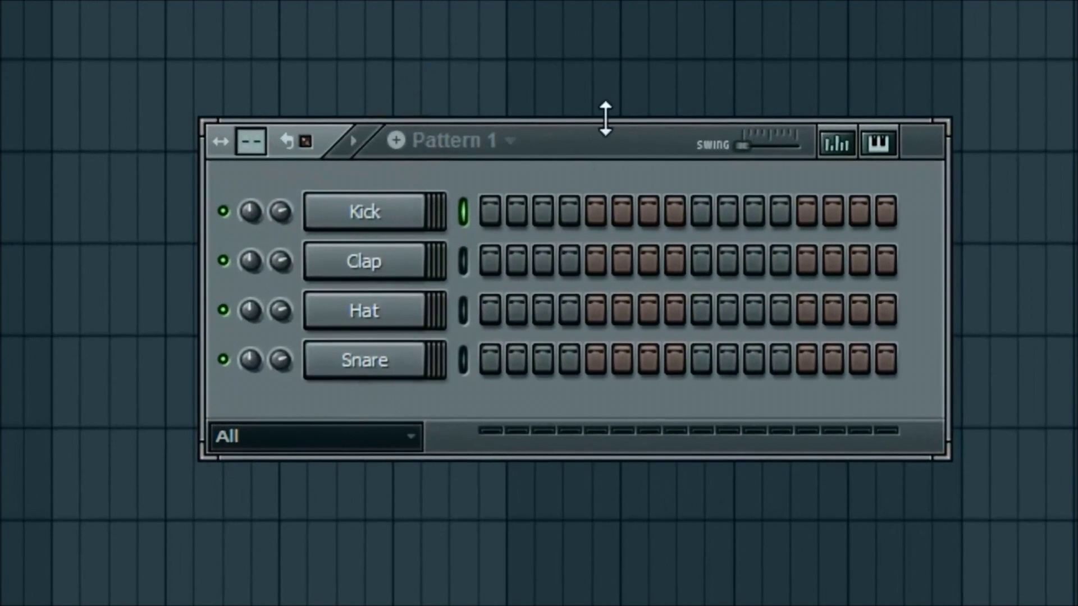
pyautogui.moveTo(604, 147); pyautogui.dragTo(366, 267)
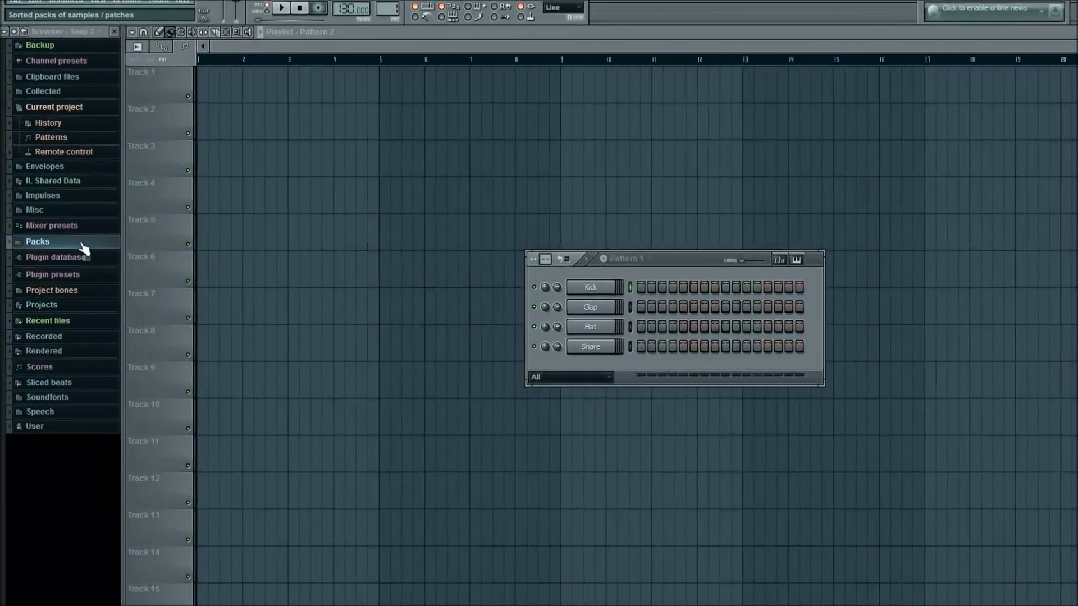
pyautogui.click(56, 229)
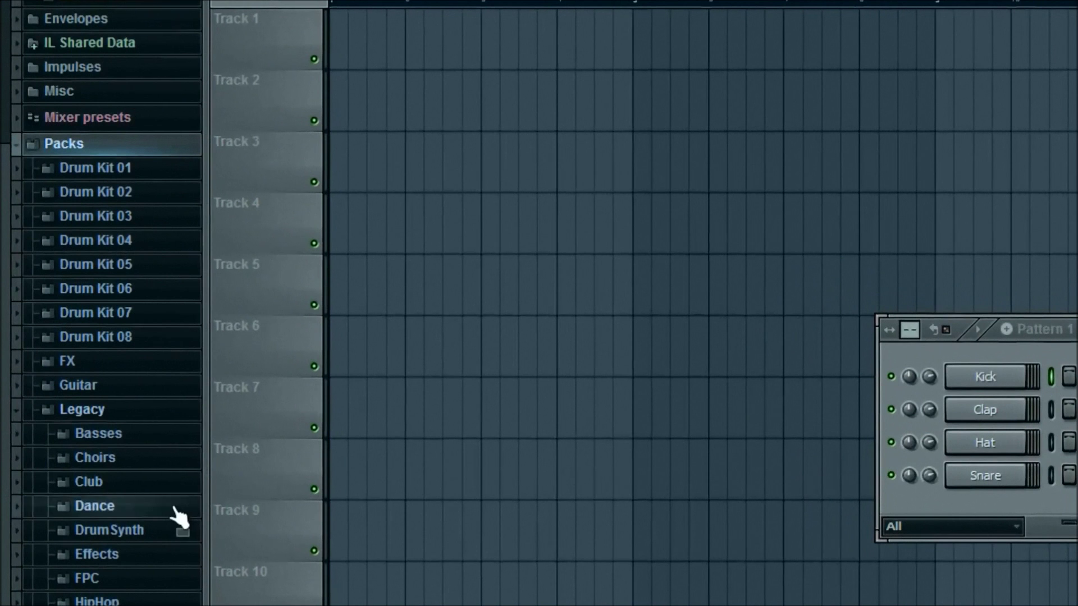
pyautogui.scroll(-3, 146, 415)
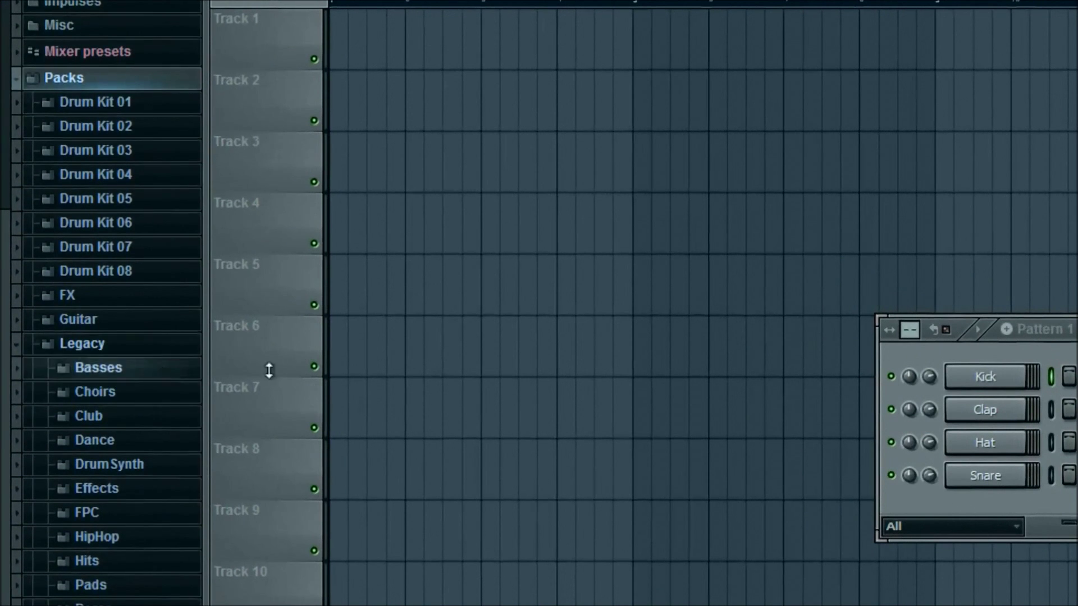
pyautogui.click(159, 444)
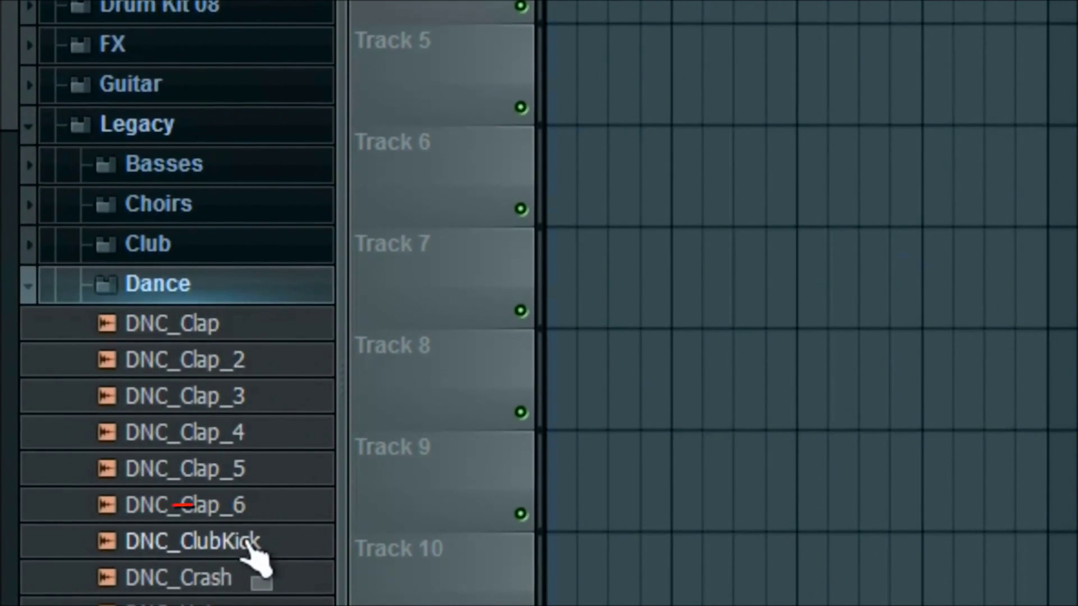
pyautogui.click(250, 543)
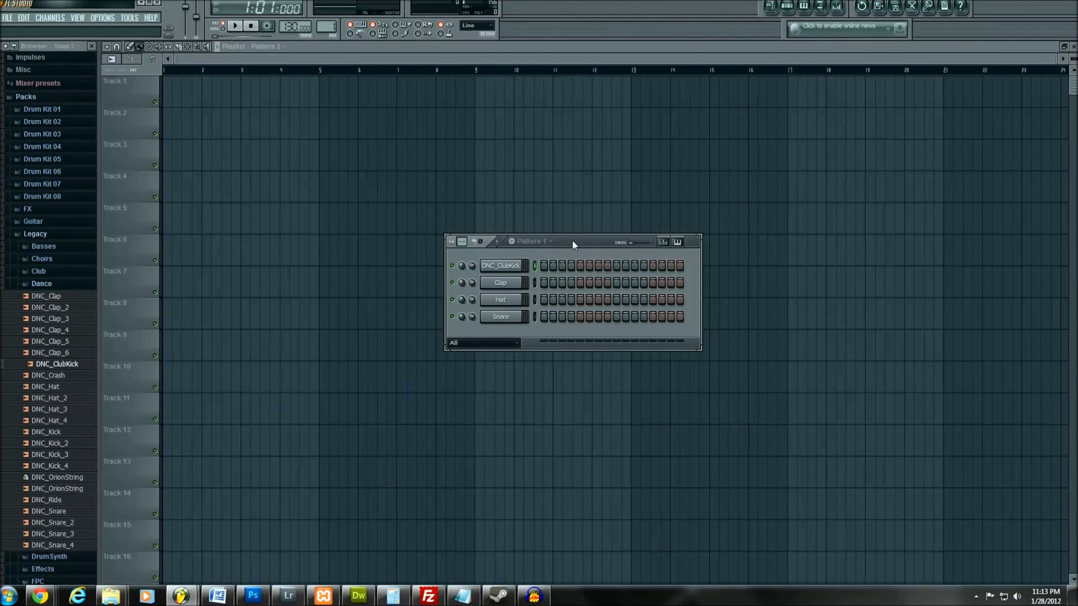
pyautogui.moveTo(571, 241); pyautogui.dragTo(553, 213)
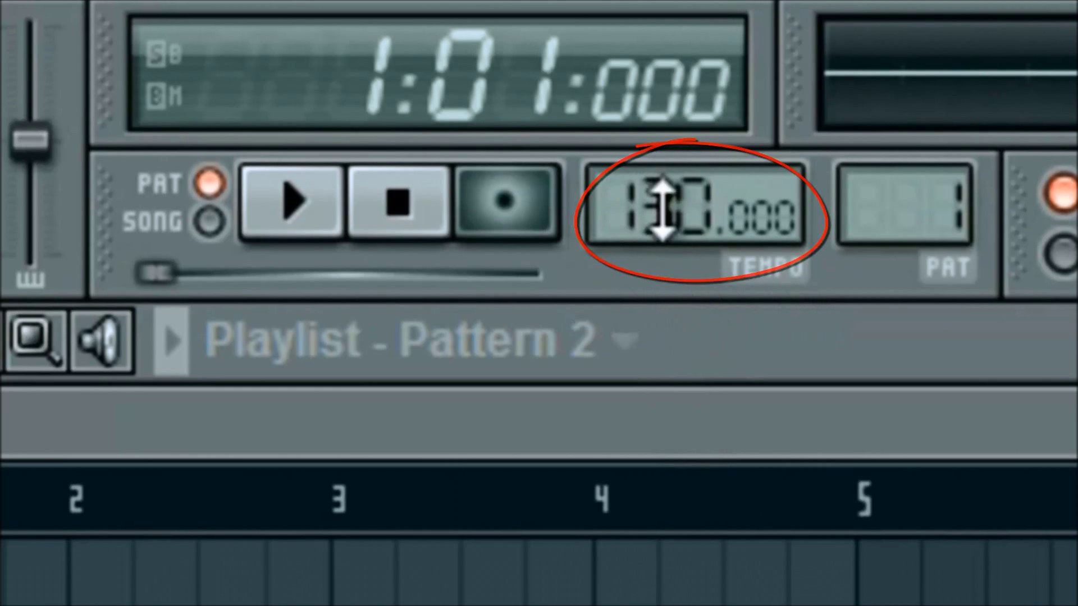
# Raise the tempo from 130 to 140 BPM and audition the pattern.
pyautogui.moveTo(696, 205); pyautogui.dragTo(667, 209)
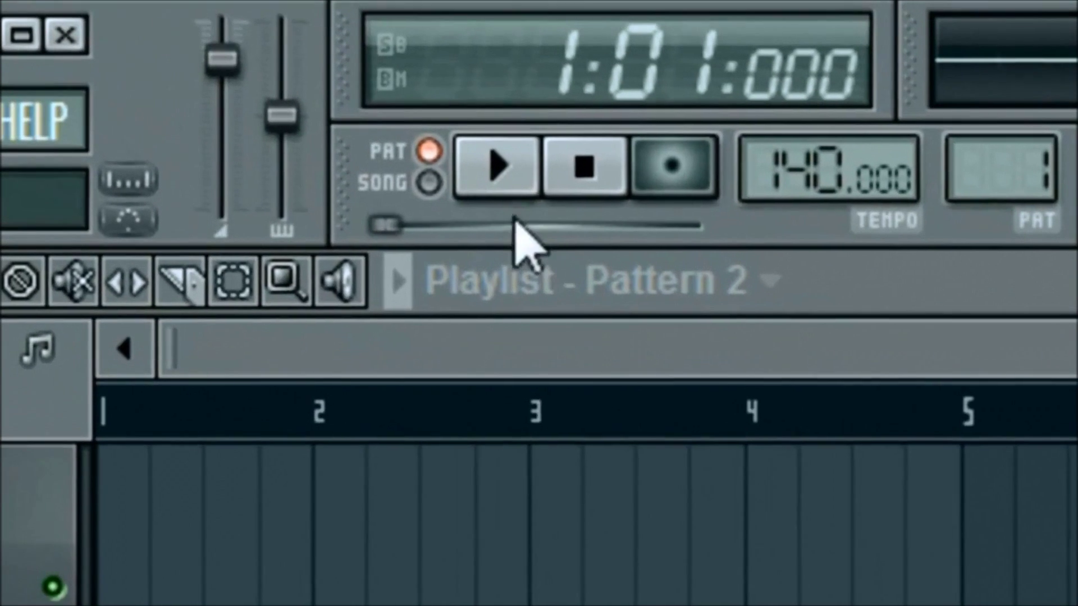
pyautogui.click(494, 163)
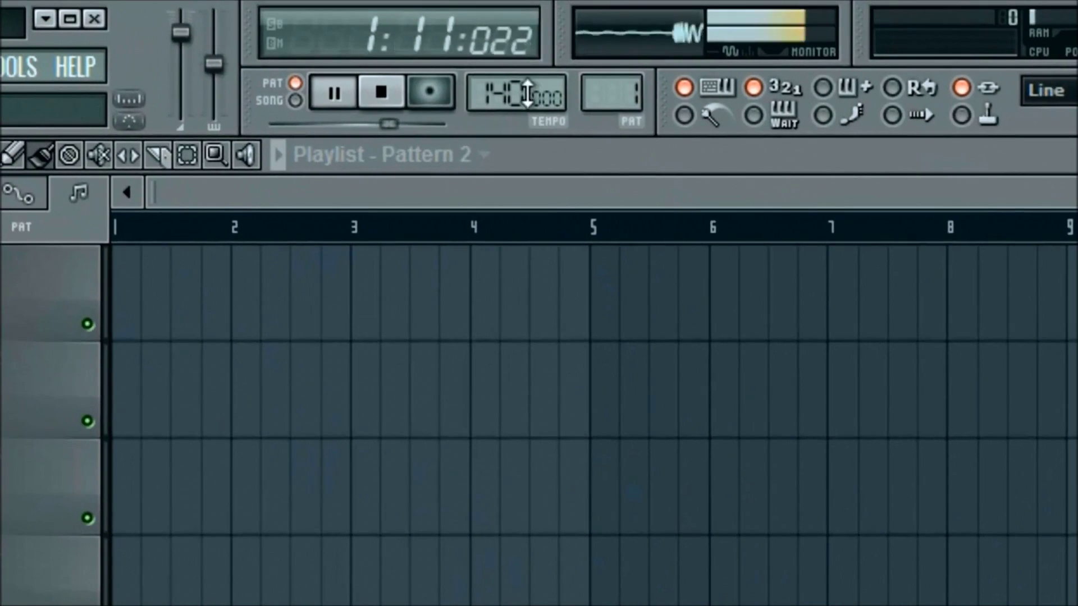
pyautogui.click(386, 94)
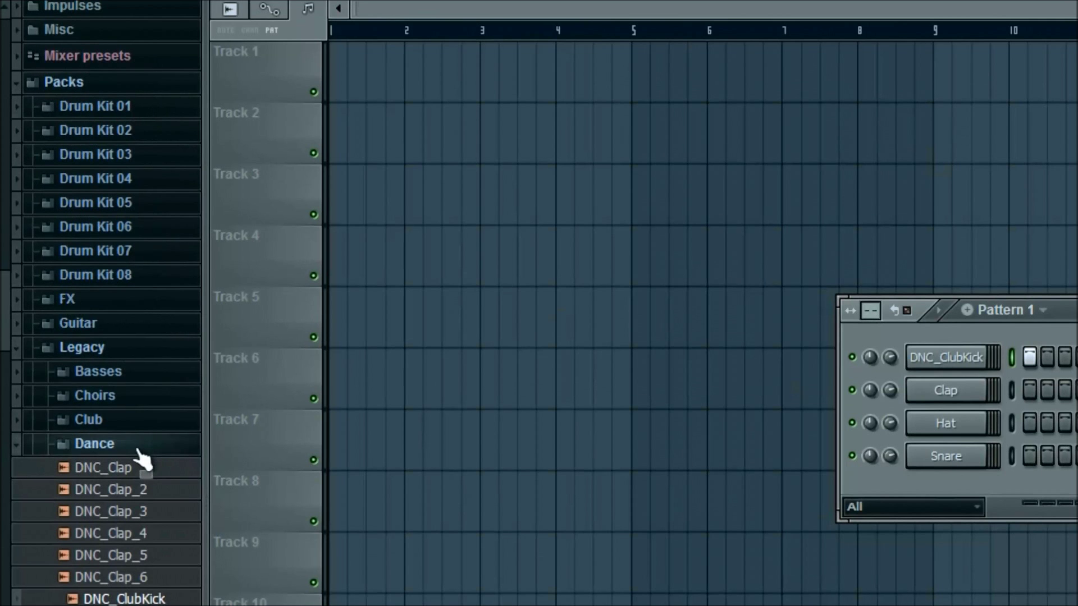
# Preview the Dance samples and open DNC_Clap in a new channel below Snare.
pyautogui.click(137, 533)
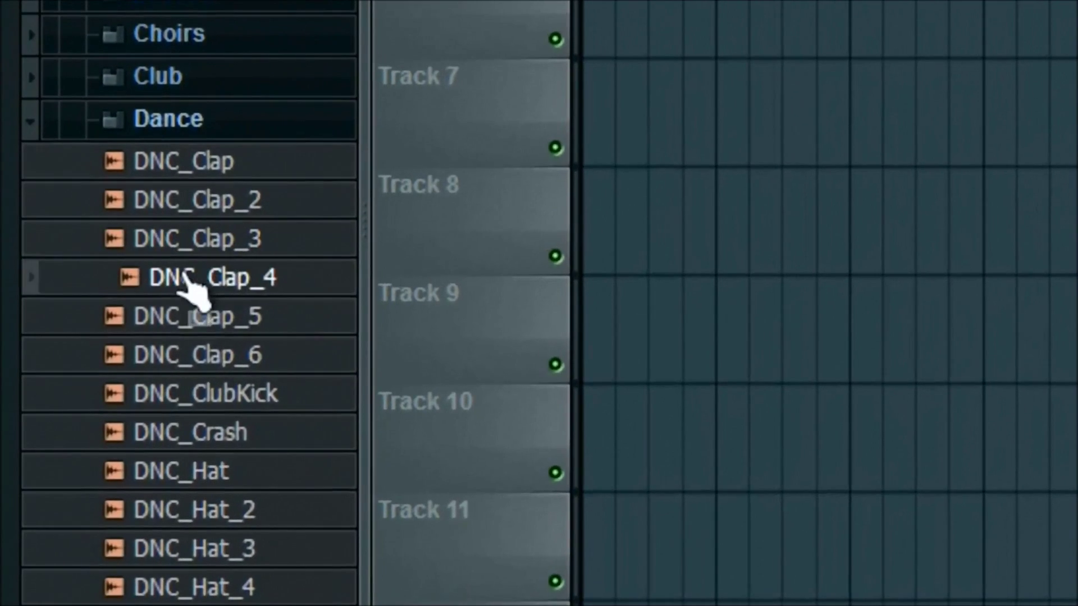
pyautogui.click(191, 449)
pyautogui.moveTo(206, 551); pyautogui.dragTo(250, 288)
pyautogui.moveTo(292, 225); pyautogui.dragTo(252, 112)
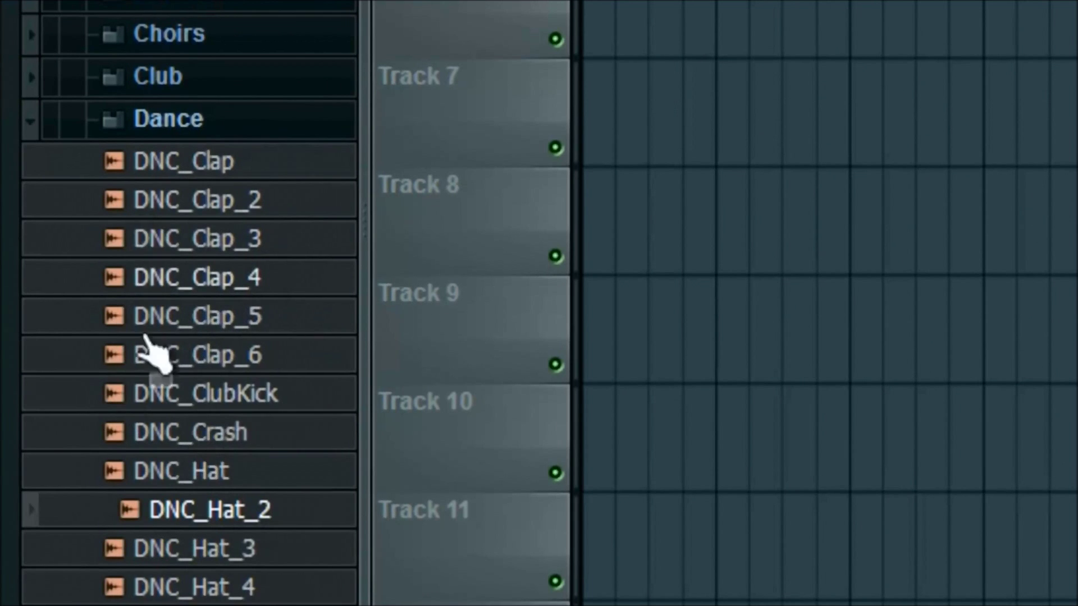
pyautogui.moveTo(208, 395)
pyautogui.mouseDown()
pyautogui.moveTo(230, 413)
pyautogui.moveTo(228, 158)
pyautogui.moveTo(235, 165)
pyautogui.moveTo(214, 156)
pyautogui.moveTo(277, 159)
pyautogui.moveTo(192, 168)
pyautogui.moveTo(251, 178)
pyautogui.moveTo(234, 174)
pyautogui.mouseUp()
pyautogui.rightClick(223, 160)
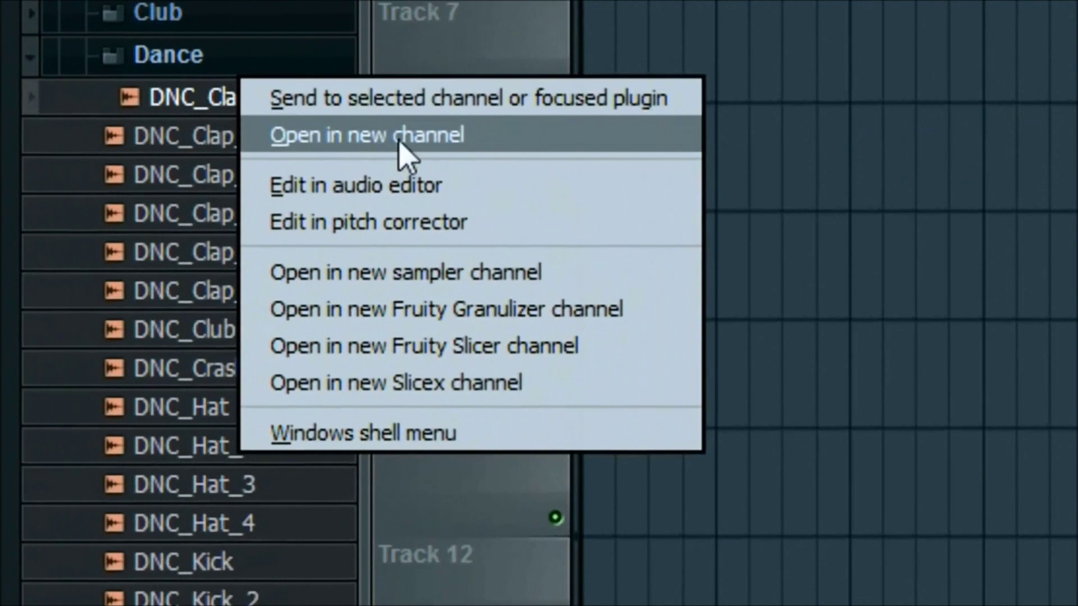
pyautogui.click(397, 138)
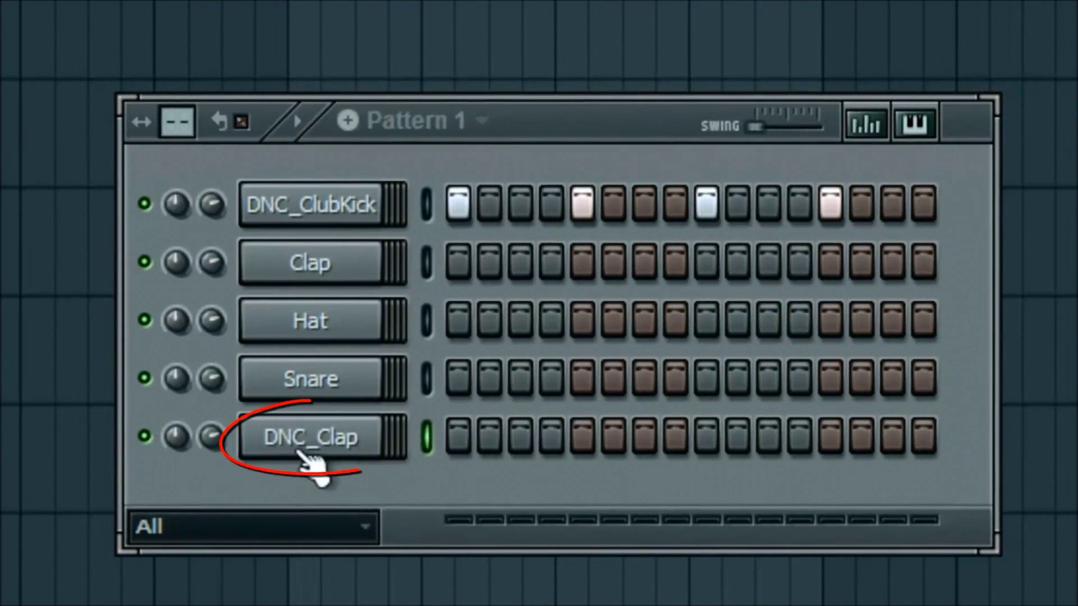
# Delete the default Clap channel and make DNC_Clap hit steps 5 and 13.
pyautogui.rightClick(315, 267)
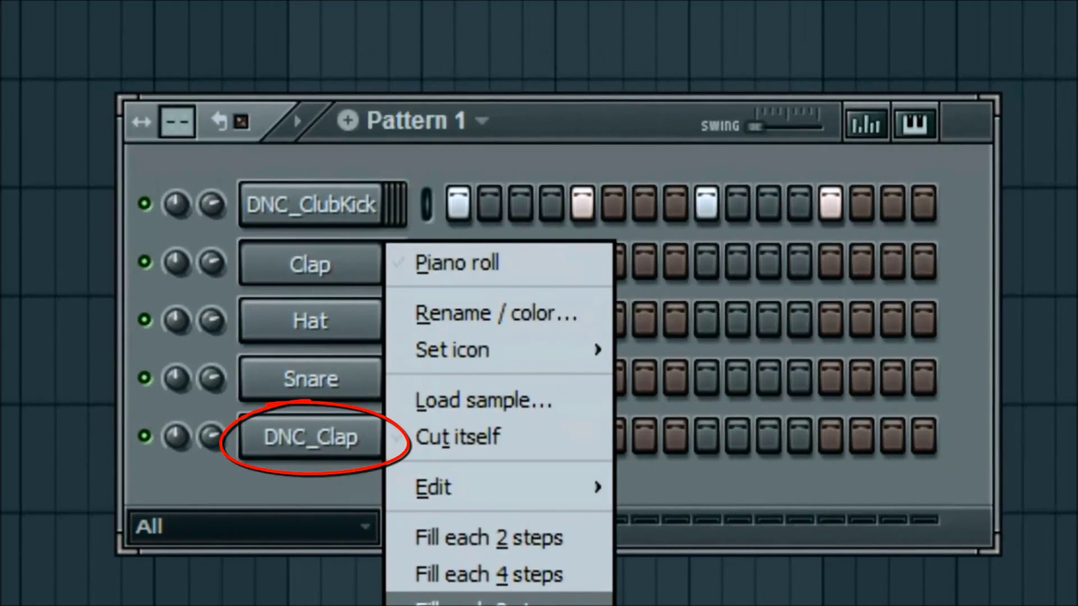
pyautogui.click(323, 274)
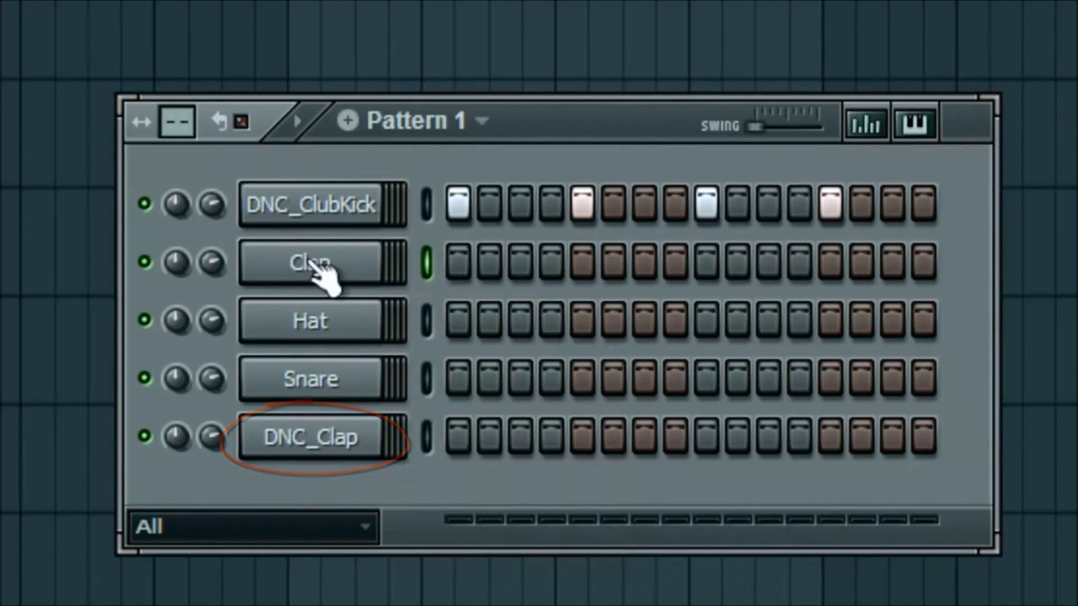
pyautogui.rightClick(288, 264)
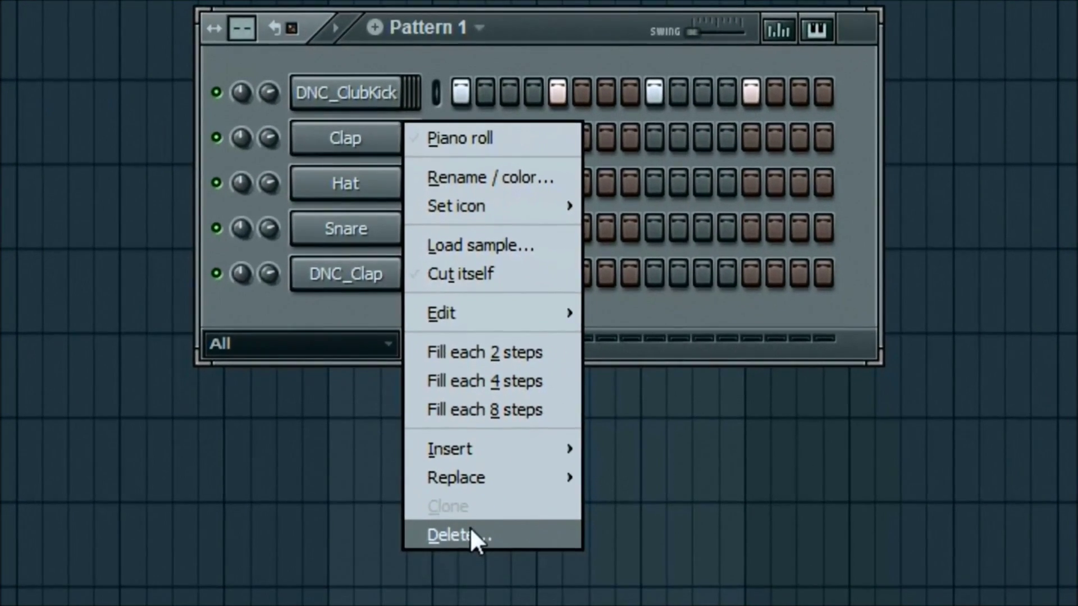
pyautogui.click(472, 605)
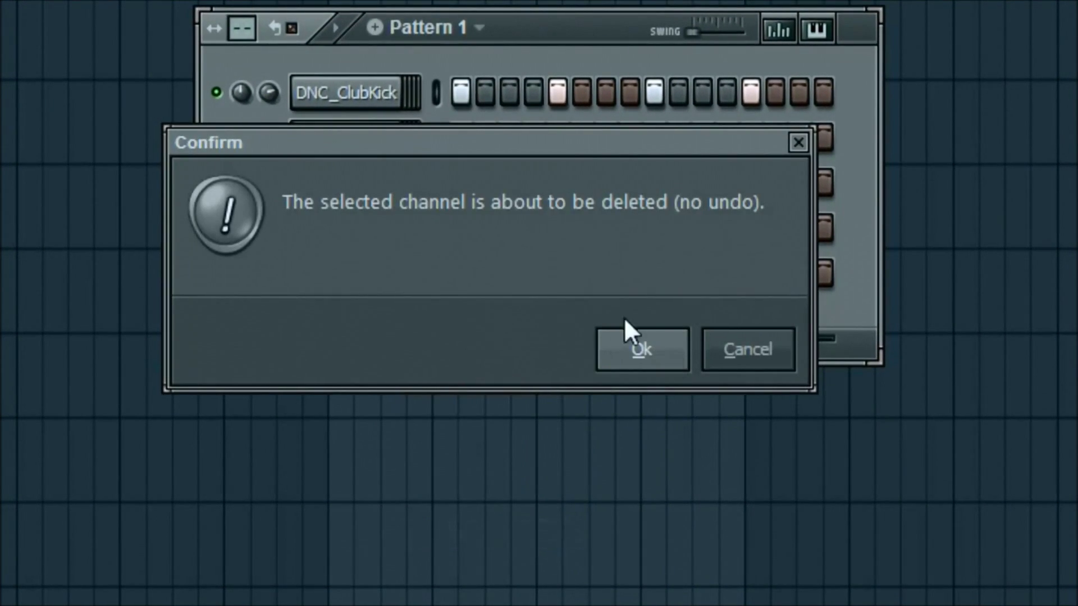
pyautogui.click(647, 352)
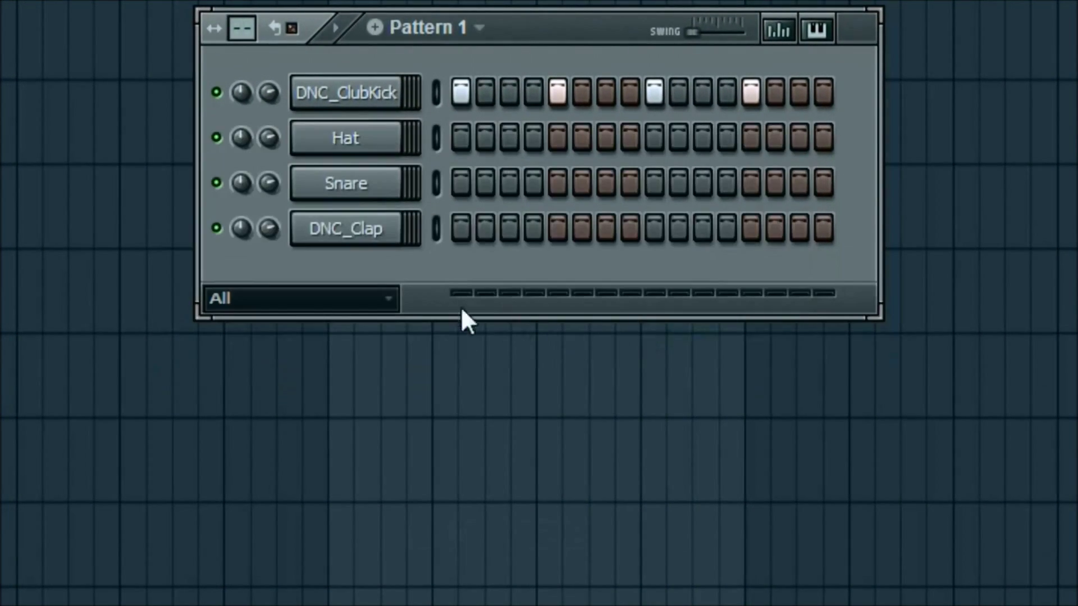
pyautogui.click(558, 227)
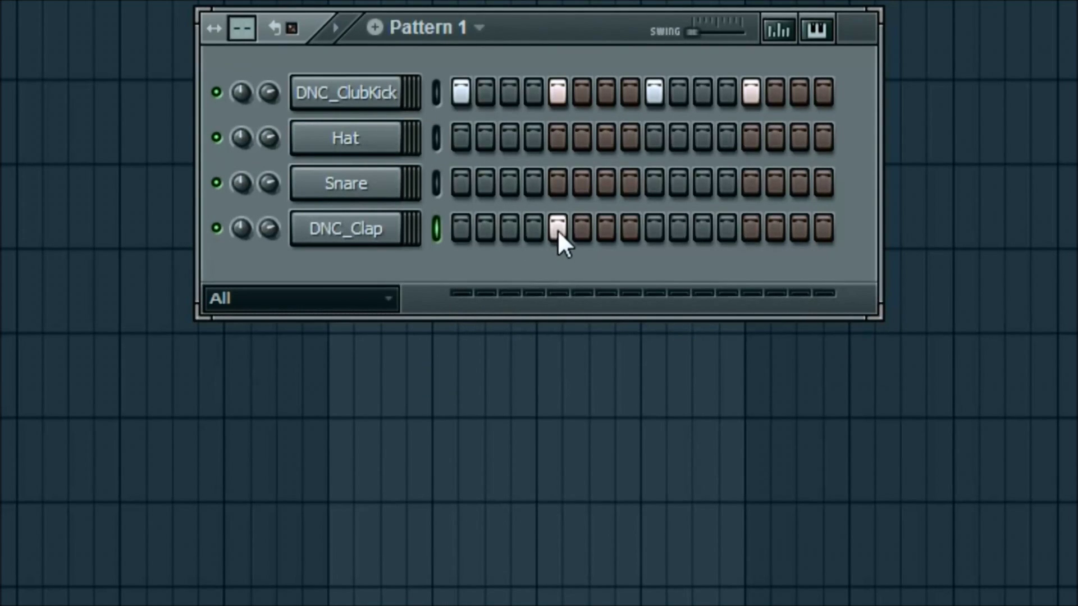
pyautogui.click(750, 227)
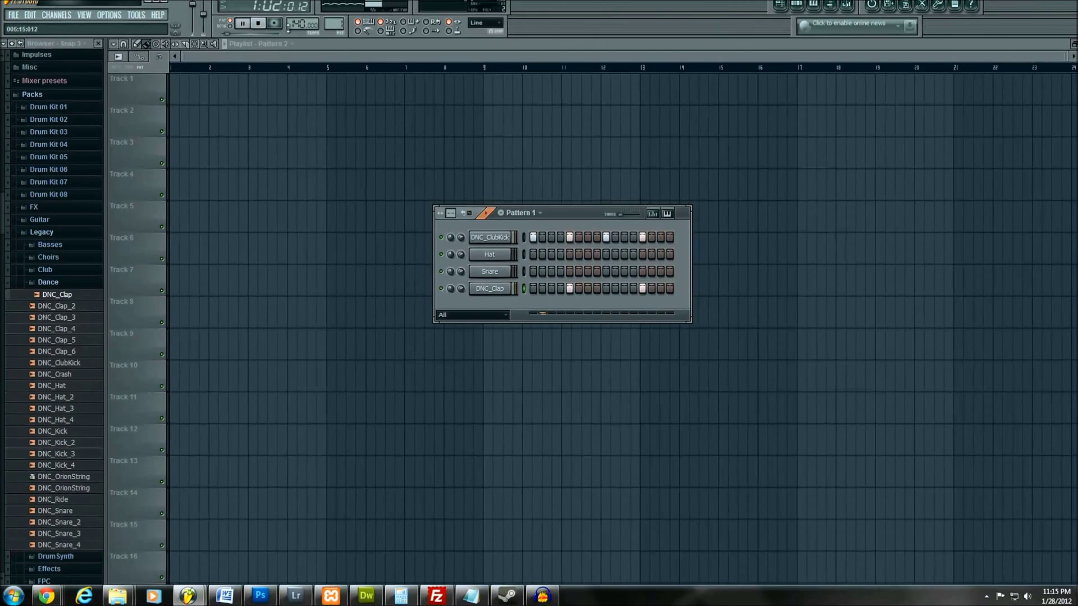
# Stop playback and bring up the DNC_Clap channel's options menu.
pyautogui.click(258, 23)
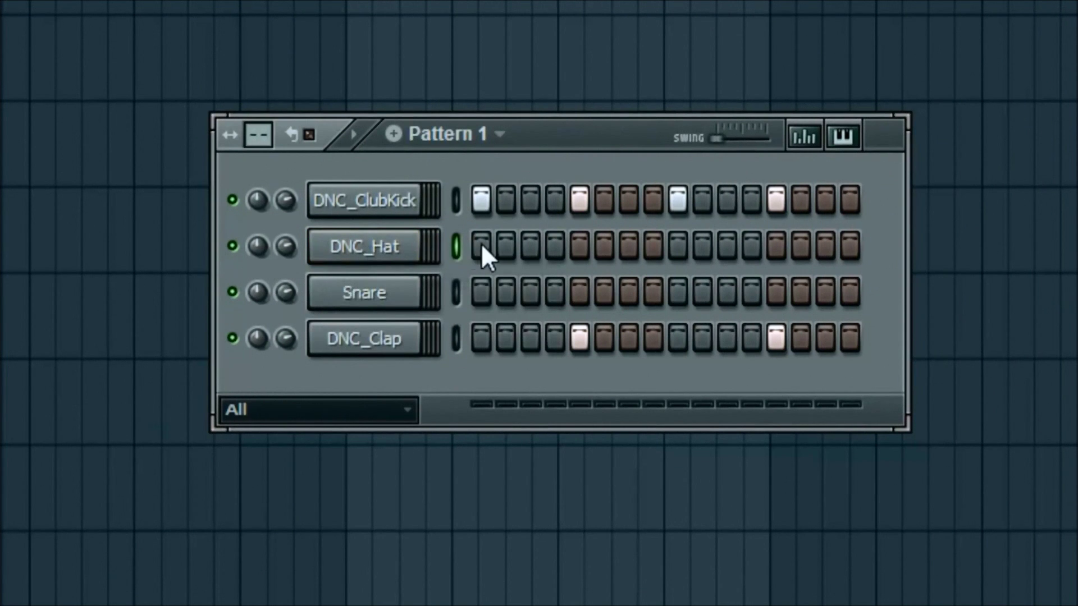
pyautogui.rightClick(400, 342)
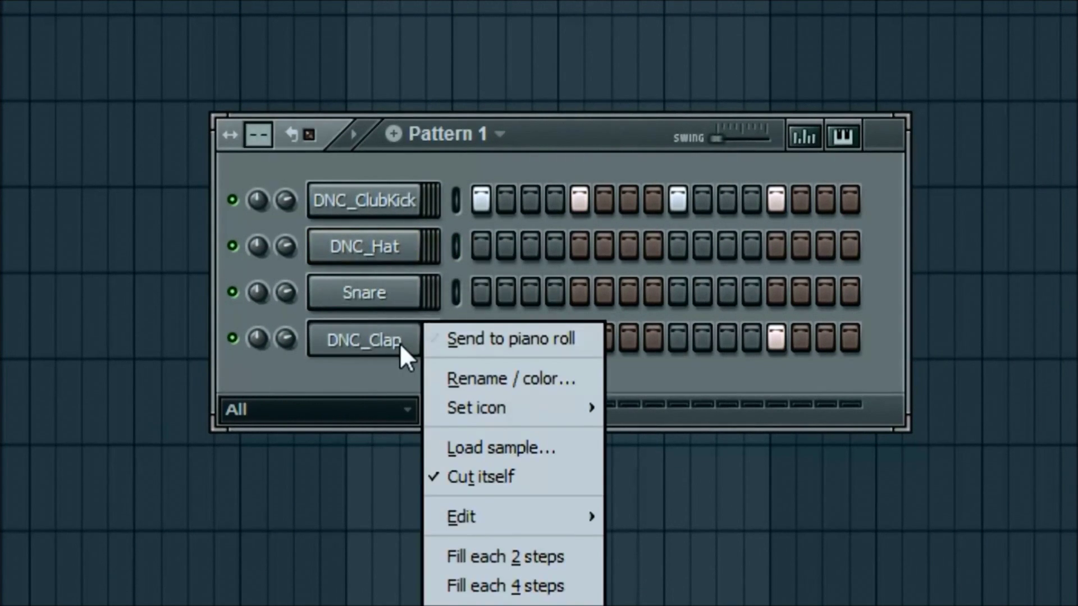
pyautogui.click(367, 365)
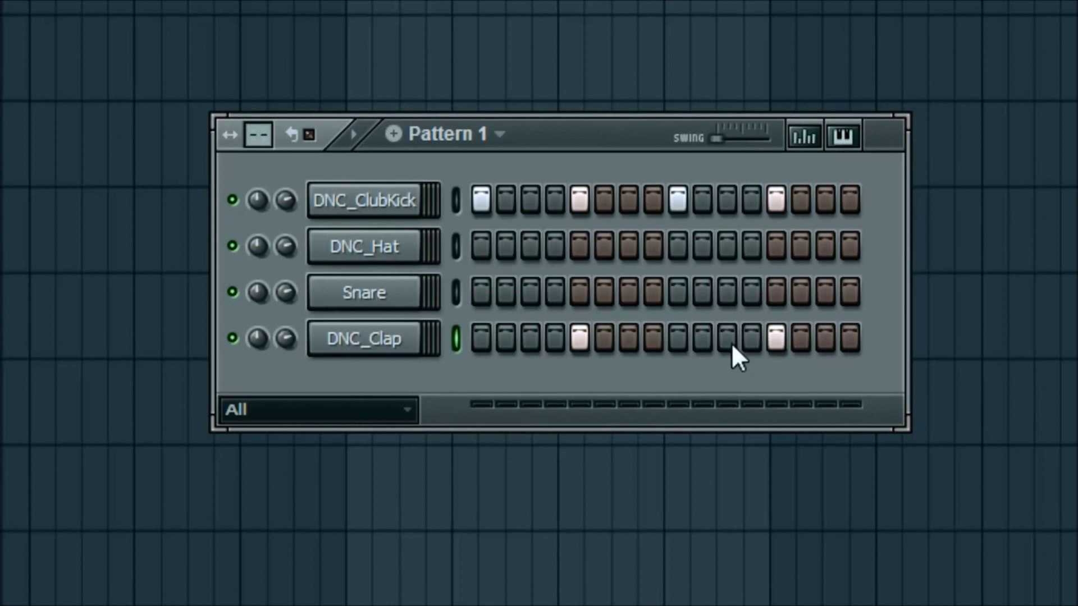
pyautogui.rightClick(362, 342)
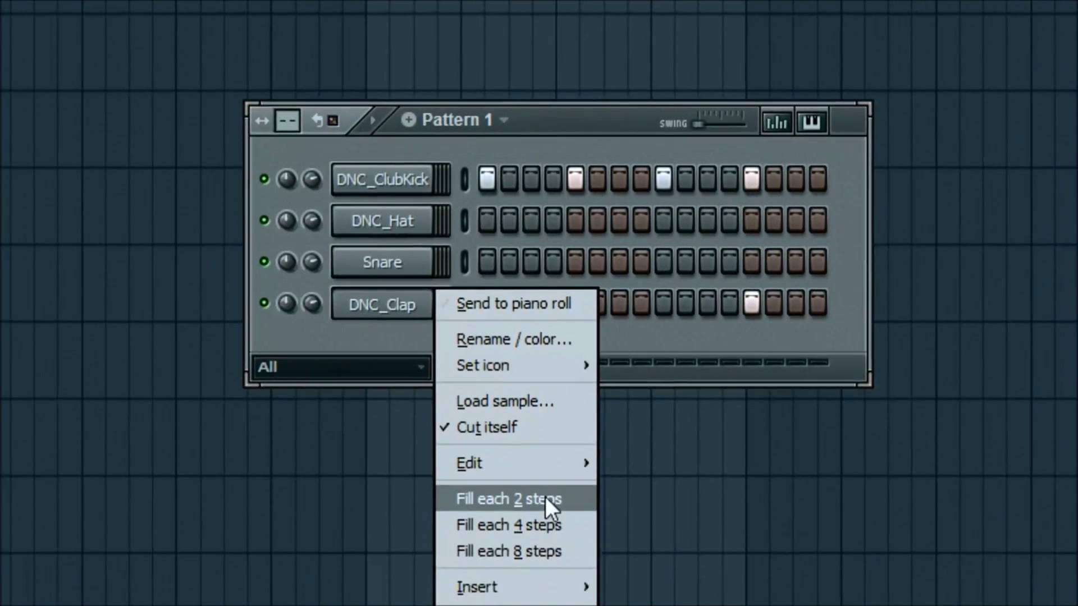
pyautogui.click(545, 557)
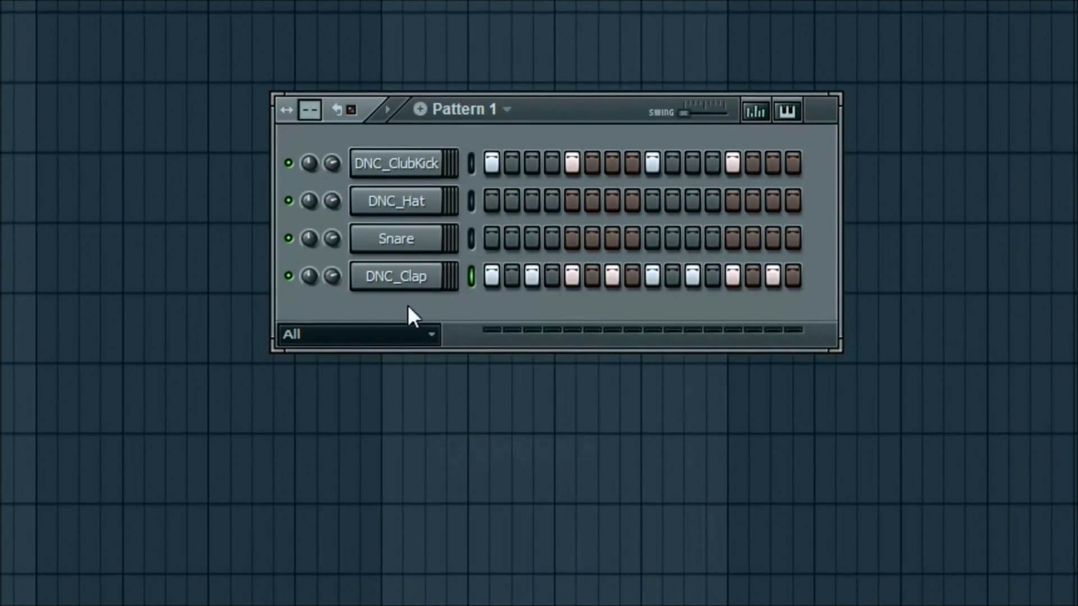
pyautogui.rightClick(407, 278)
pyautogui.click(490, 477)
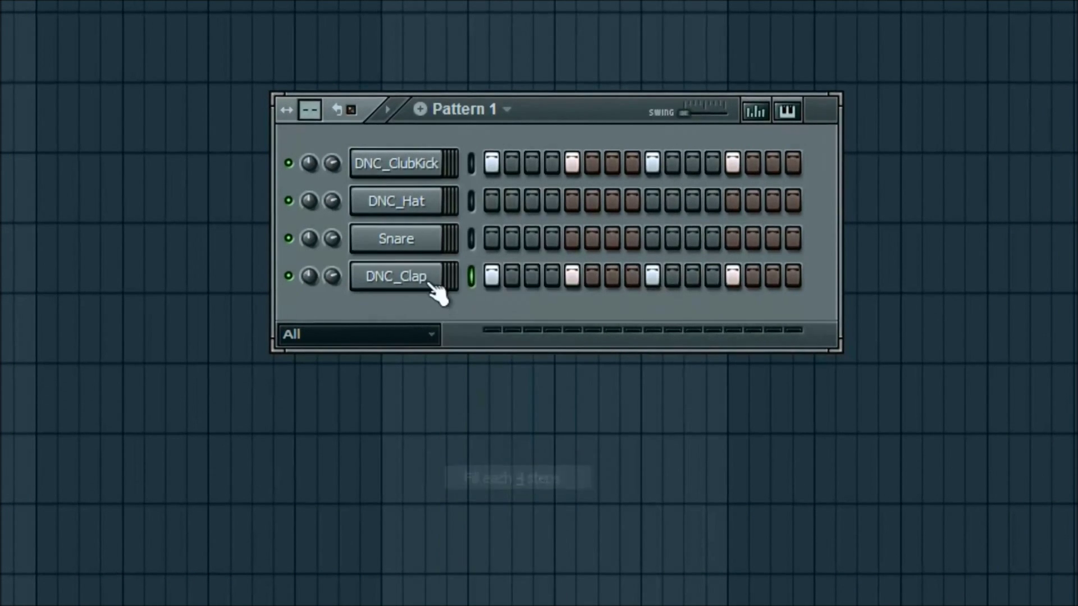
pyautogui.rightClick(435, 280)
pyautogui.click(514, 502)
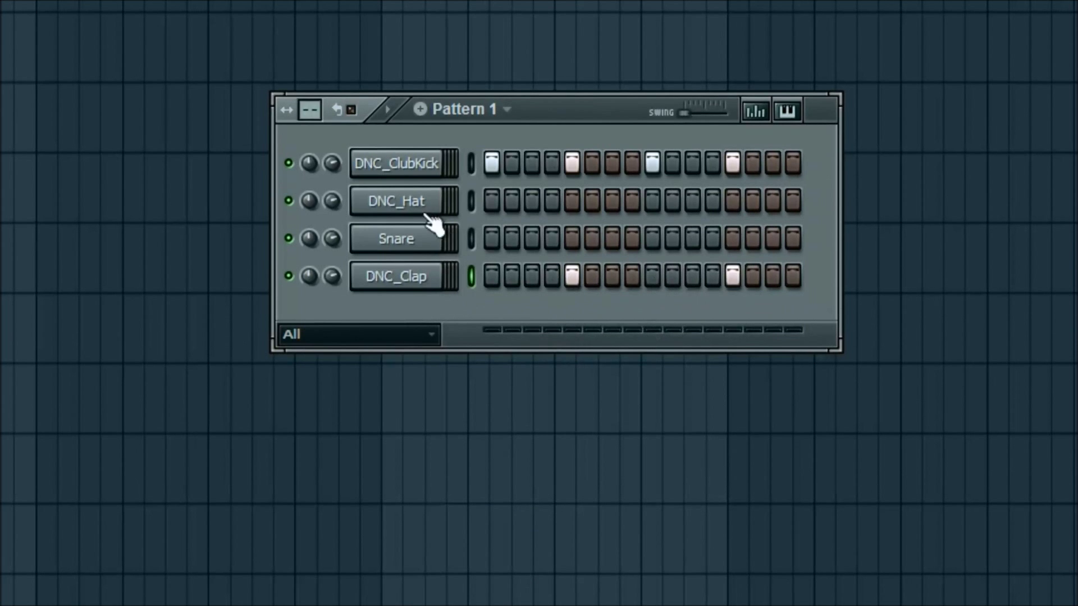
# Fill the DNC_Hat row on every second step.
pyautogui.click(410, 209)
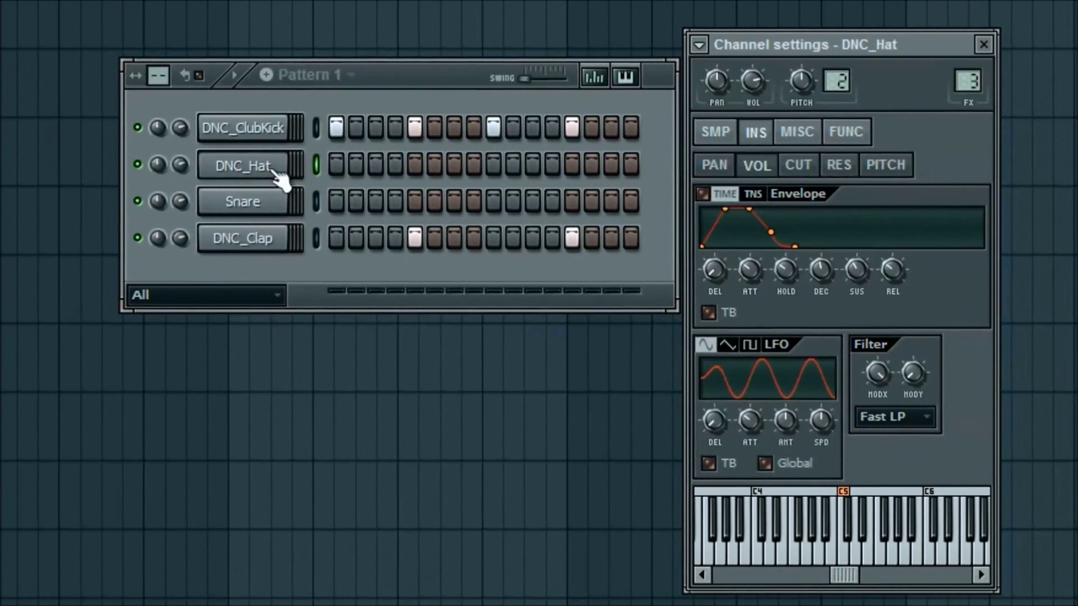
pyautogui.click(356, 164)
pyautogui.click(356, 164)
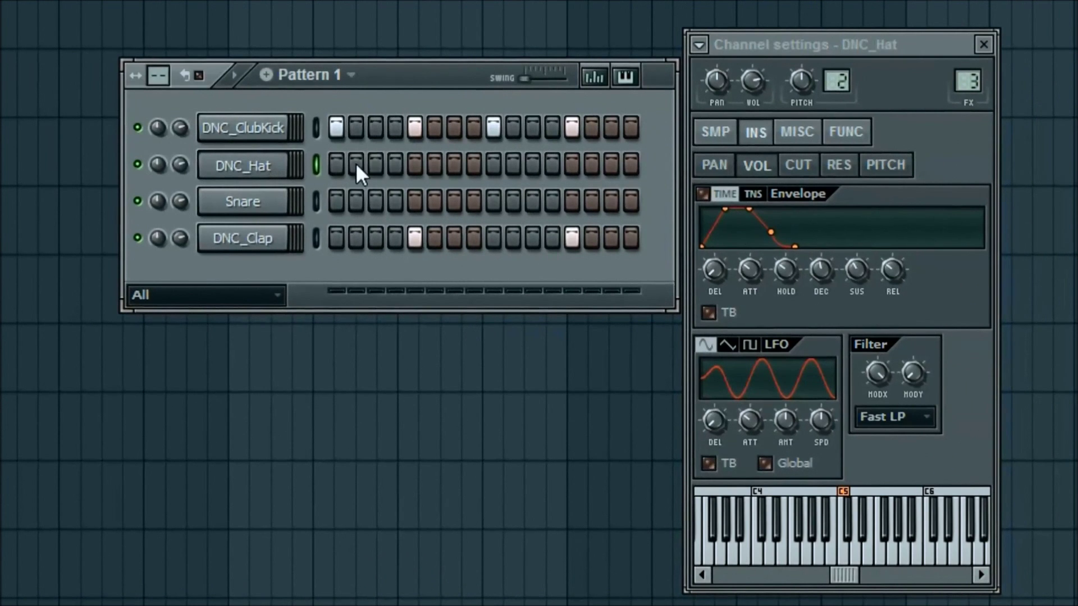
pyautogui.rightClick(261, 165)
pyautogui.click(359, 340)
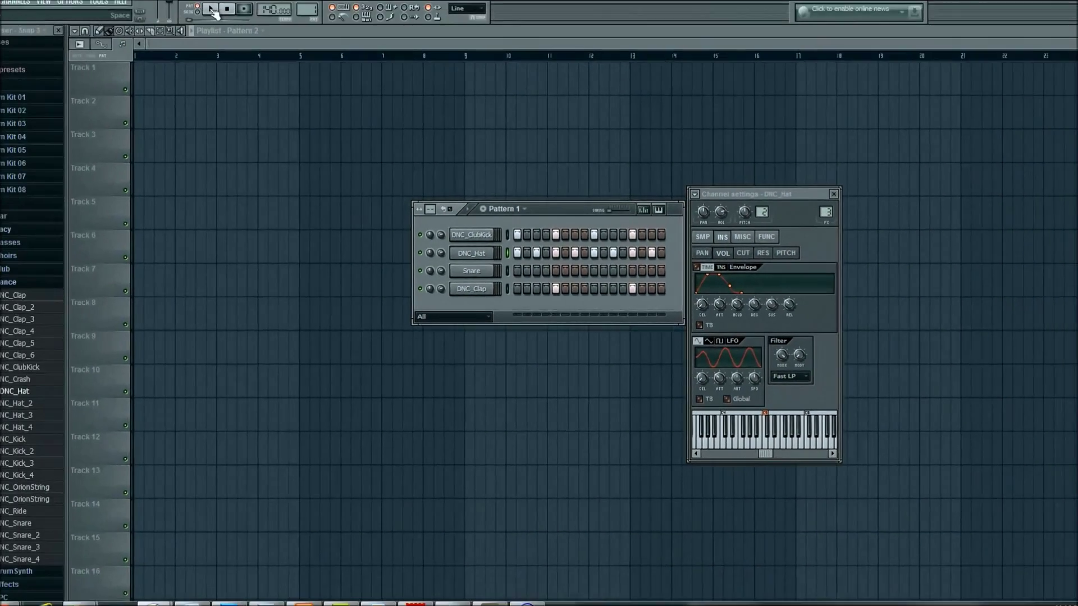
# Play and stop the beat, then open the Snare channel settings.
pyautogui.click(240, 30)
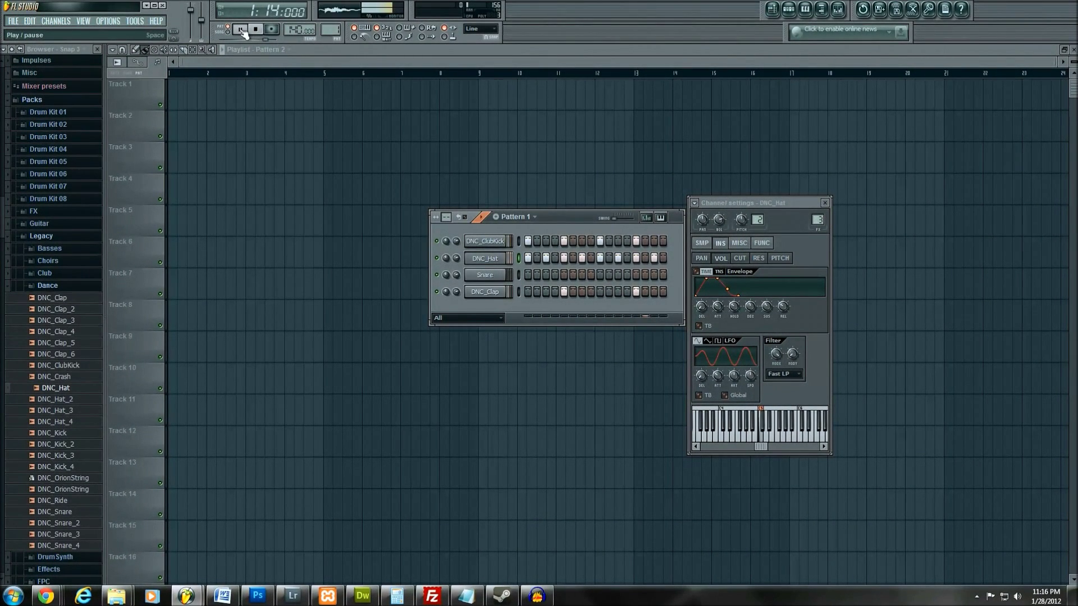
pyautogui.click(256, 29)
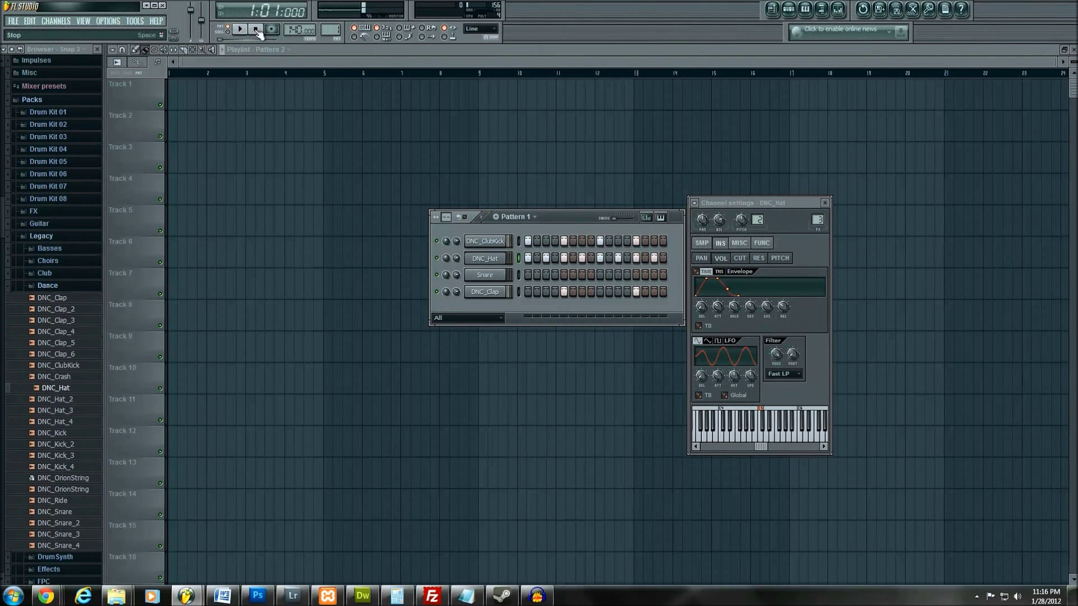
pyautogui.click(495, 275)
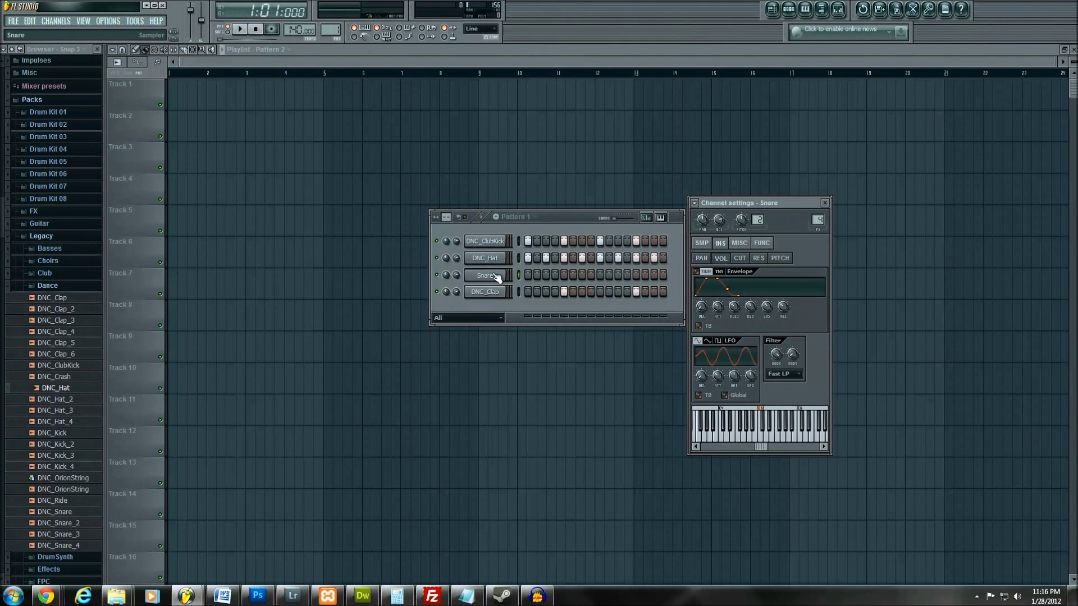
# Delete the Snare channel and add DNC_OrionString to the channel rack.
pyautogui.rightClick(490, 277)
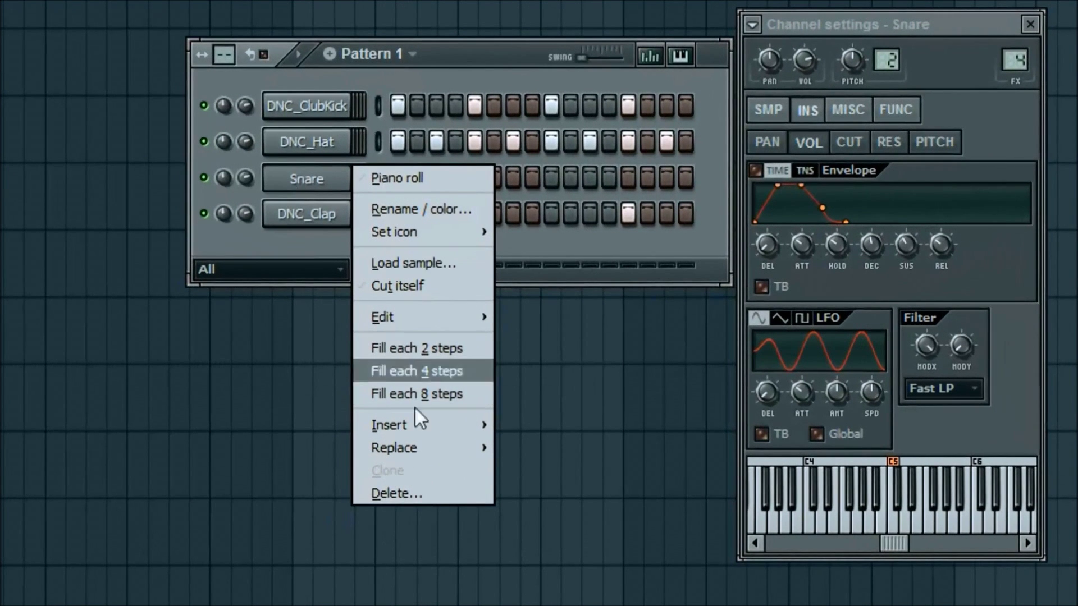
pyautogui.click(430, 492)
pyautogui.click(540, 311)
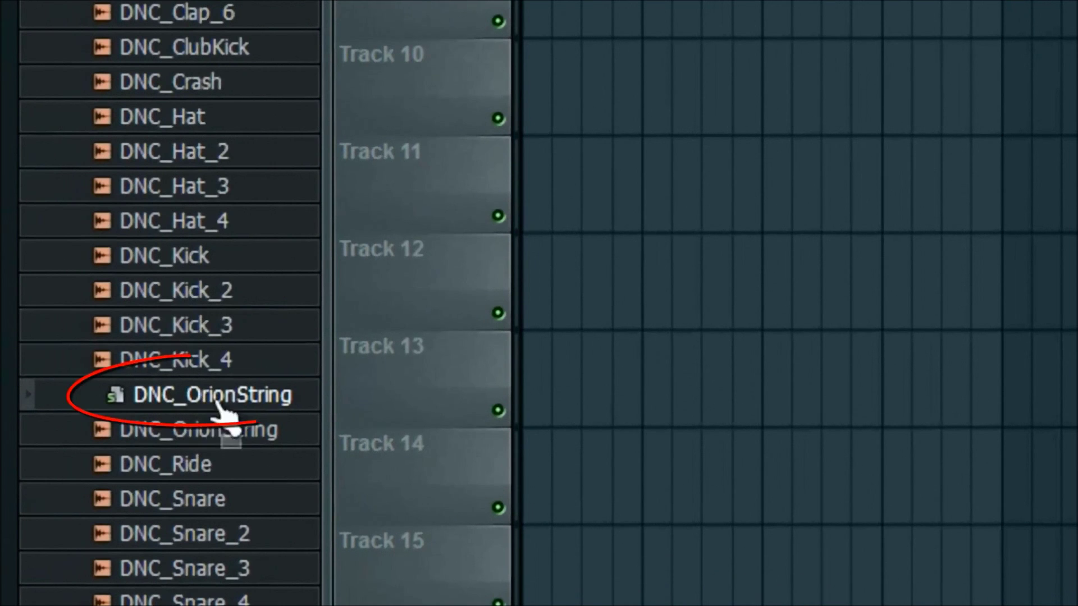
pyautogui.moveTo(295, 406); pyautogui.dragTo(241, 406)
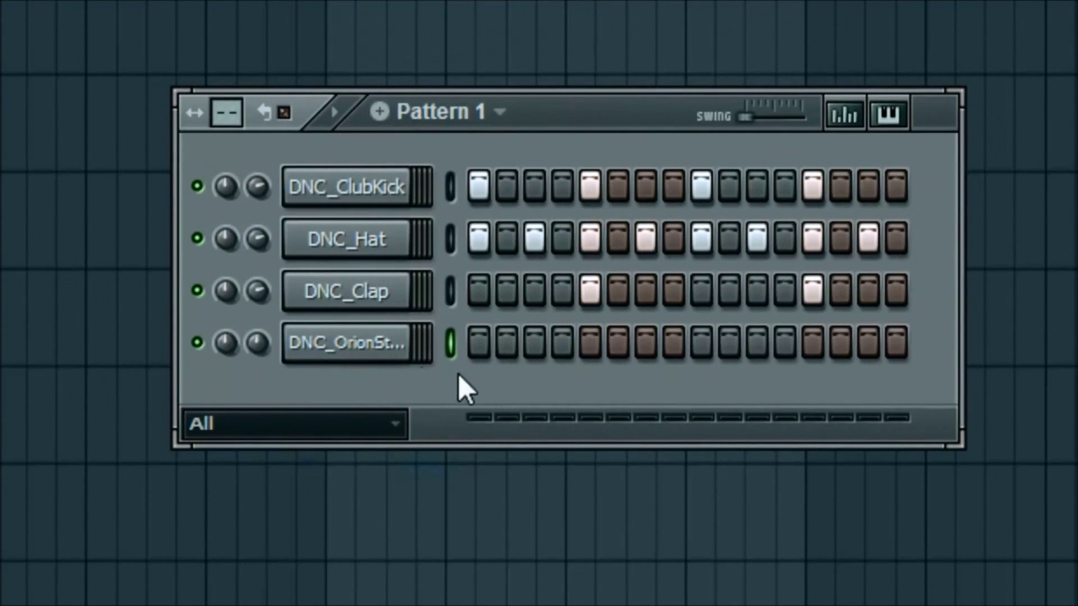
# Try all 16 DNC_OrionString steps, audition them, then undo to leave the row empty.
pyautogui.moveTo(478, 342); pyautogui.dragTo(896, 344)
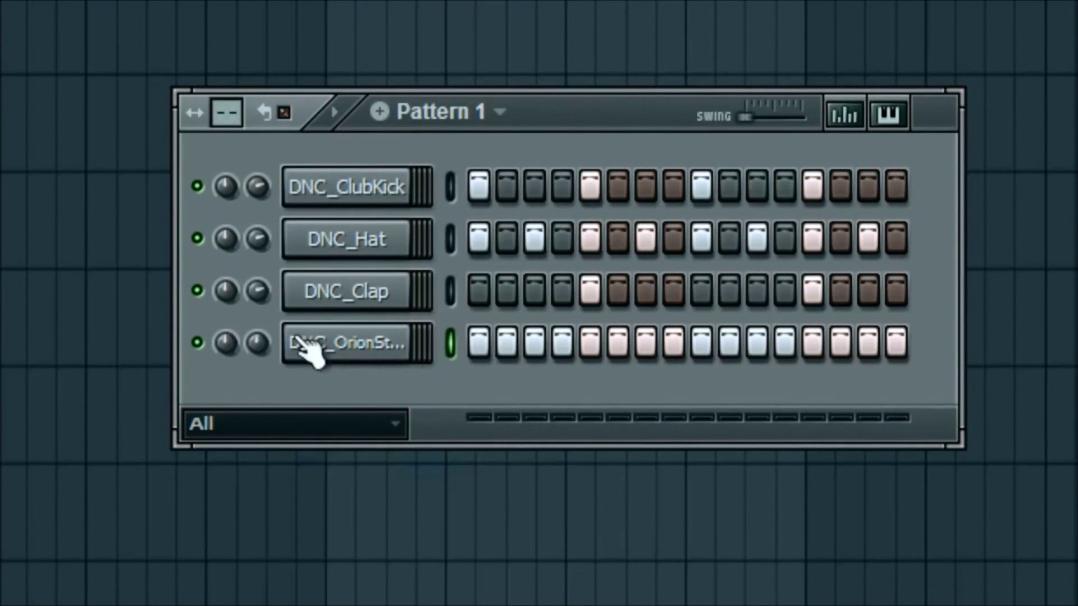
pyautogui.press('space')
pyautogui.press('space')
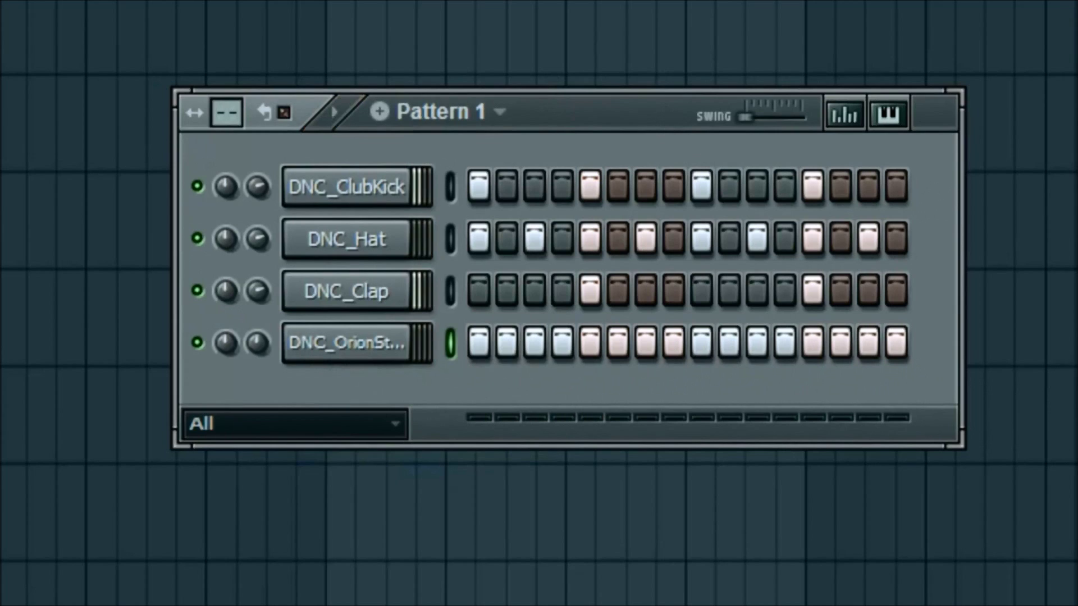
pyautogui.press('space')
pyautogui.press('space')
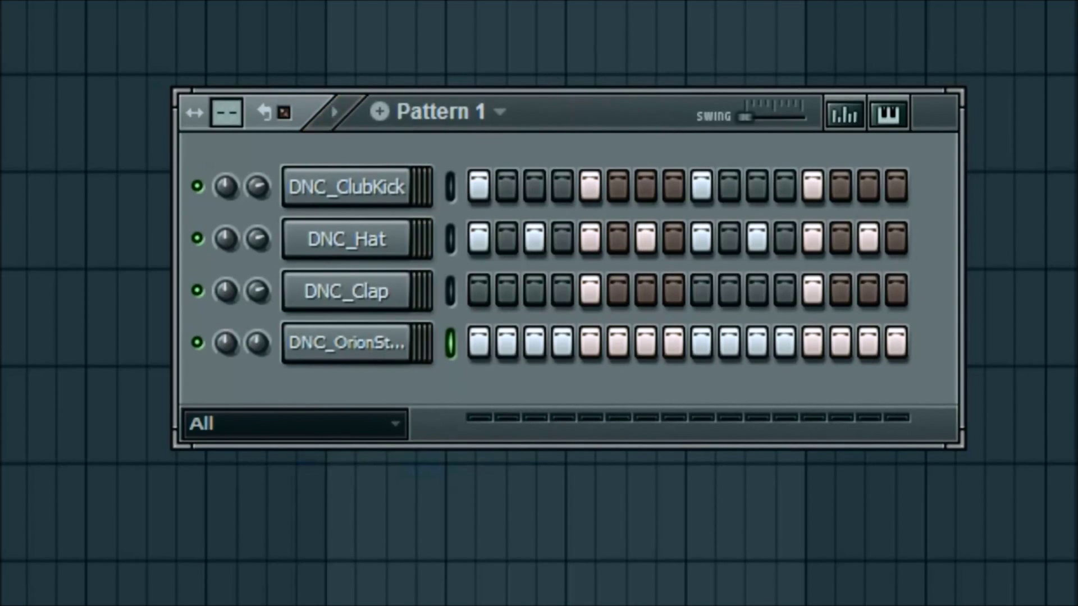
pyautogui.hotkey('ctrl', 'z')
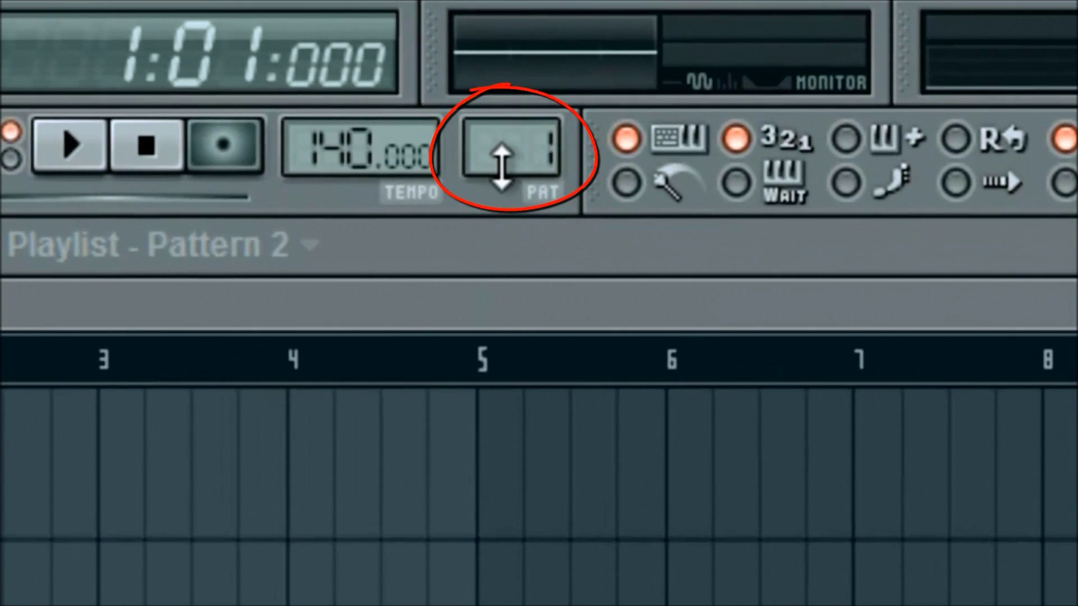
# Switch the current pattern to Pattern 2 and open DNC_OrionString's channel settings.
pyautogui.scroll(1, 502, 163)
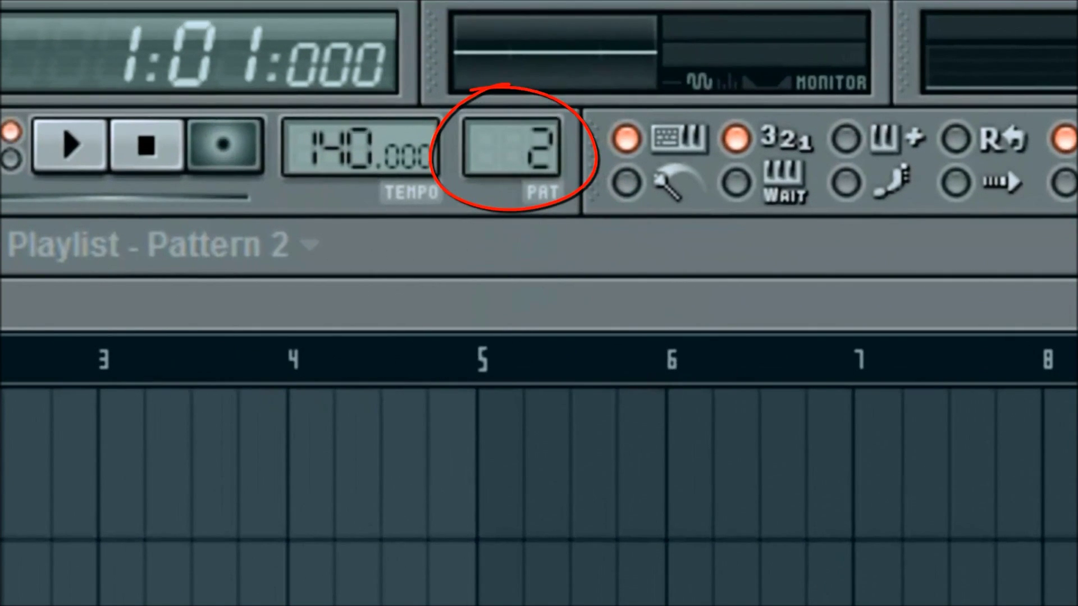
pyautogui.scroll(-1, 499, 145)
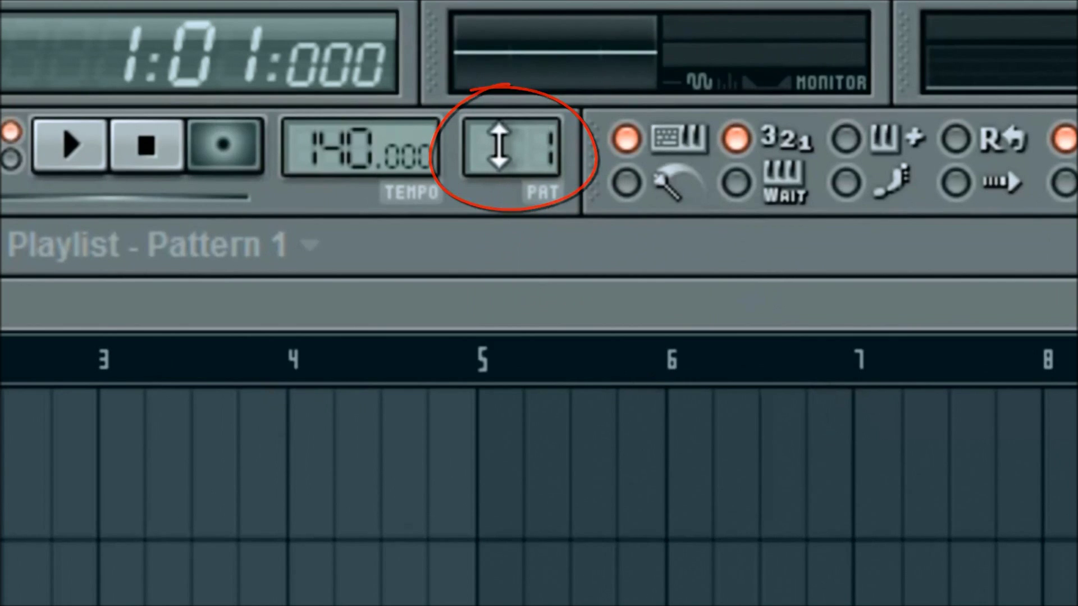
pyautogui.scroll(1, 499, 147)
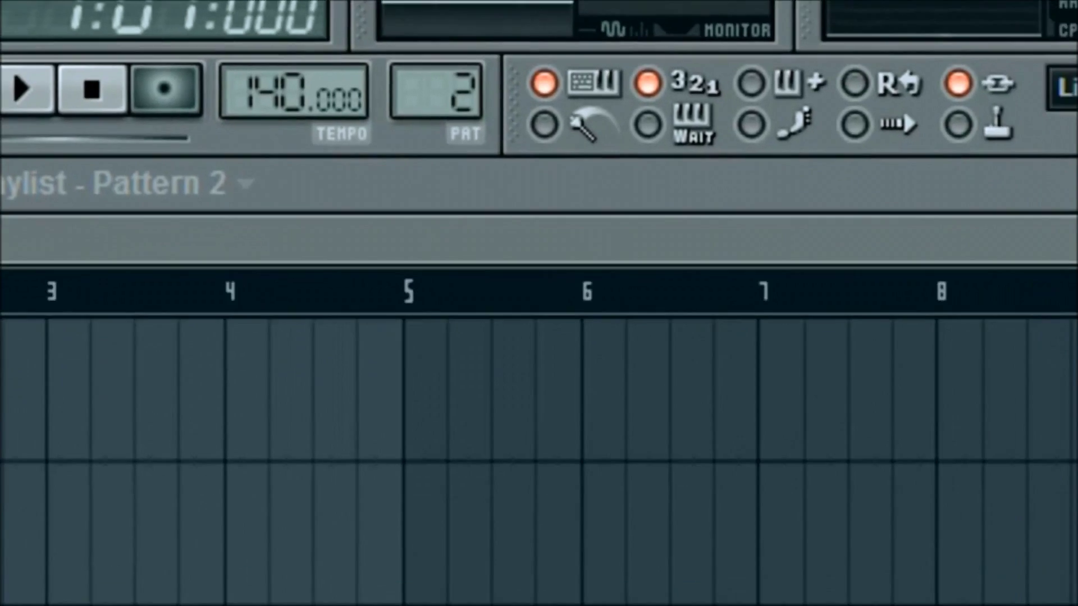
pyautogui.click(326, 407)
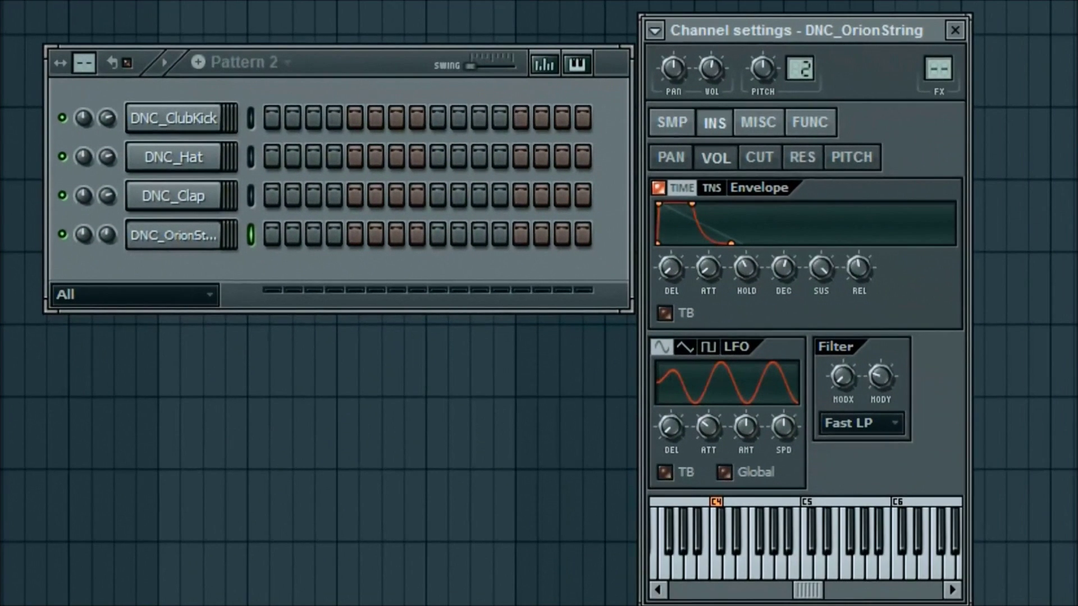
# Close DNC_OrionString's channel settings and bring up its channel options to reach the piano roll.
pyautogui.moveTo(879, 28); pyautogui.dragTo(1021, 24)
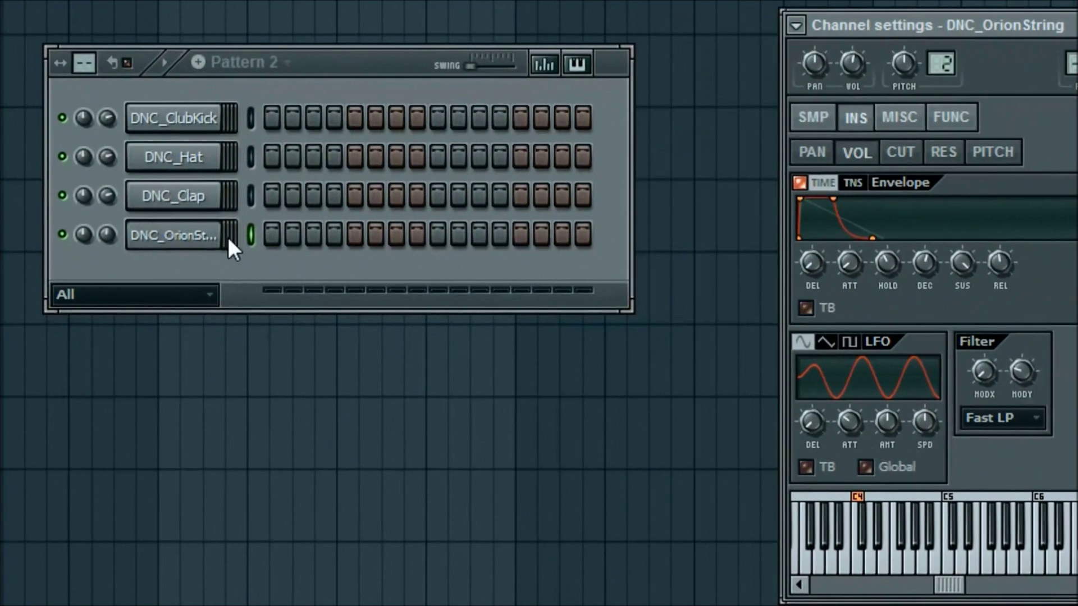
pyautogui.rightClick(164, 235)
pyautogui.click(169, 239)
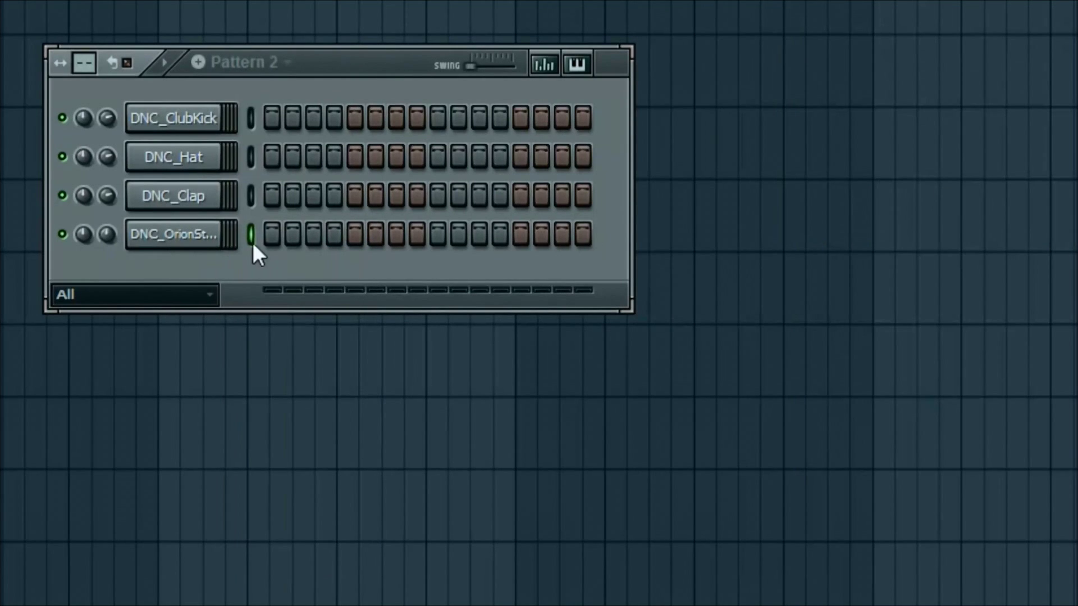
pyautogui.click(185, 233)
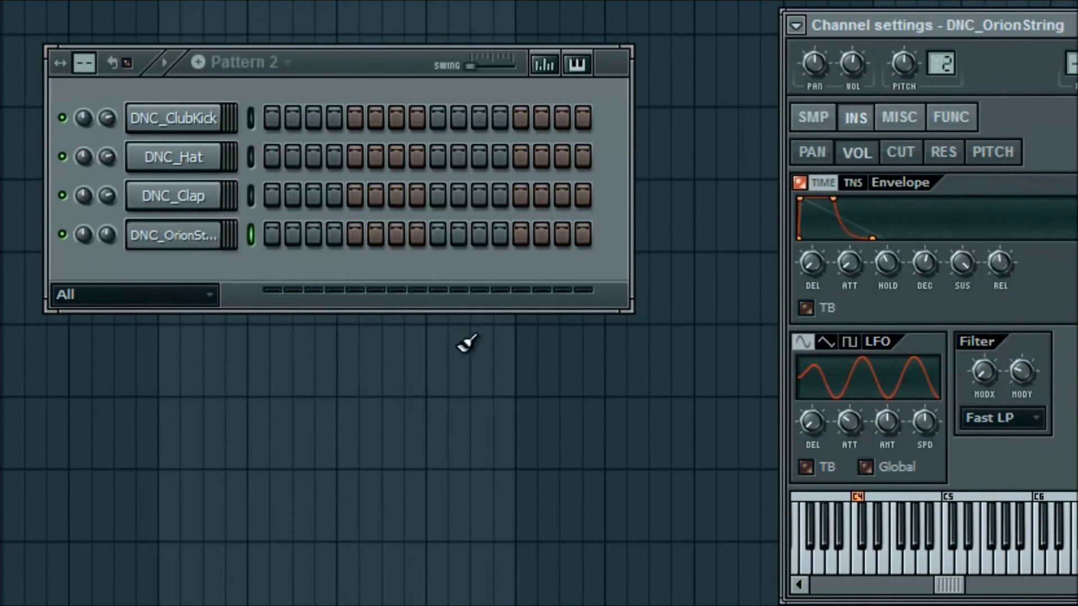
pyautogui.click(173, 234)
pyautogui.rightClick(173, 235)
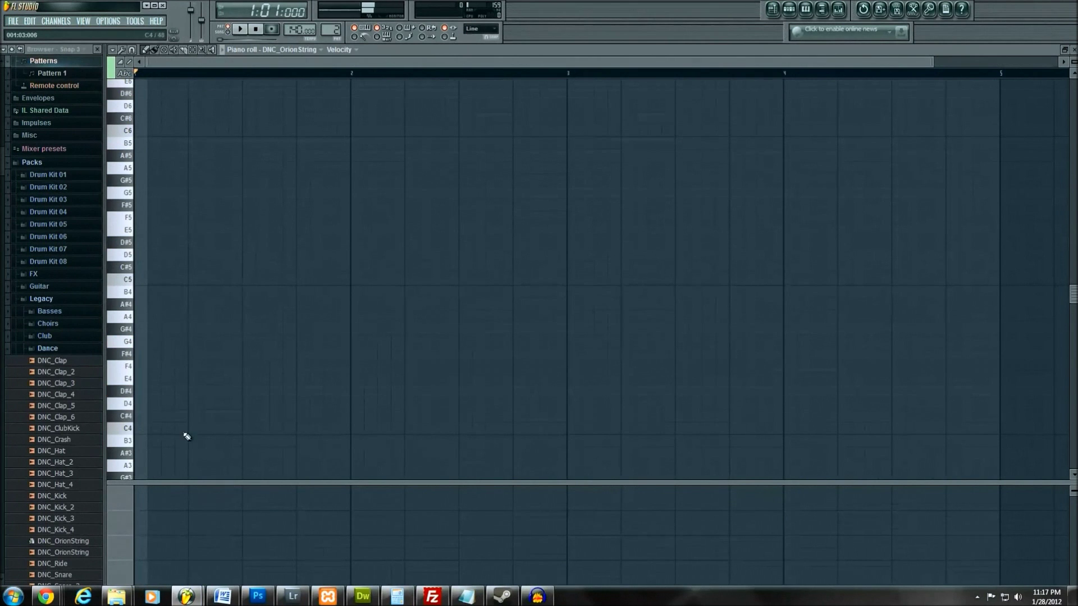
# Preview A#4, then paint a C5 note at bar 1 and adjust its length.
pyautogui.click(124, 304)
pyautogui.scroll(-3, 159, 274)
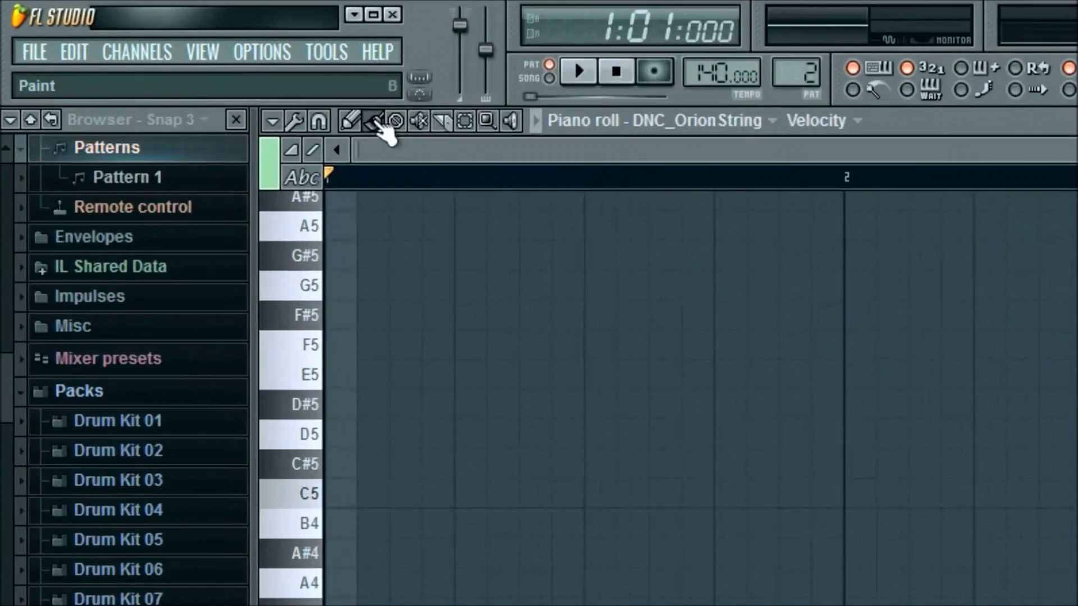
pyautogui.click(154, 50)
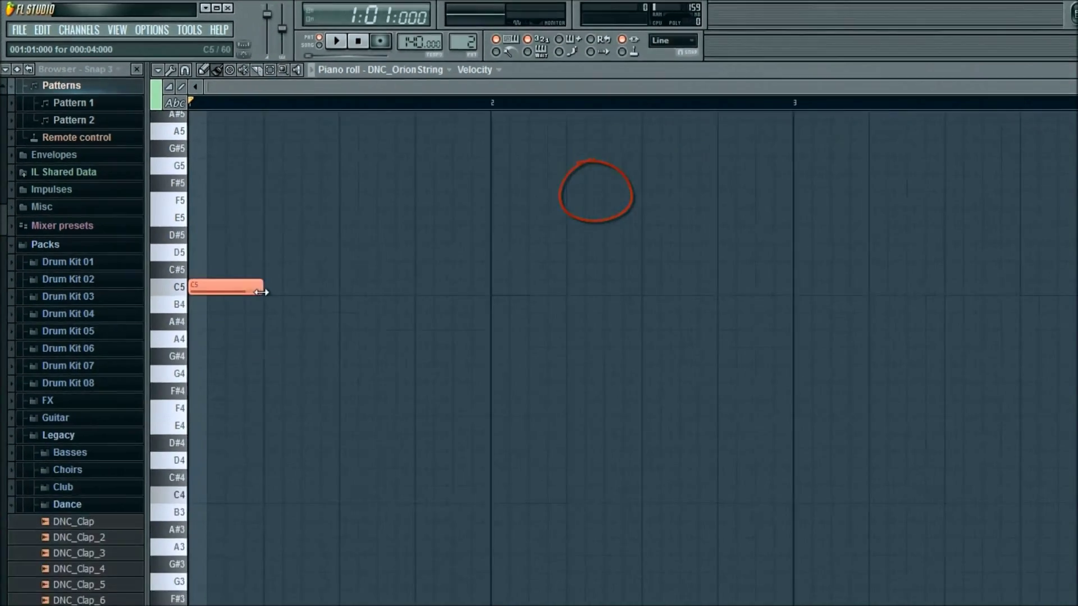
pyautogui.moveTo(187, 208); pyautogui.dragTo(342, 208)
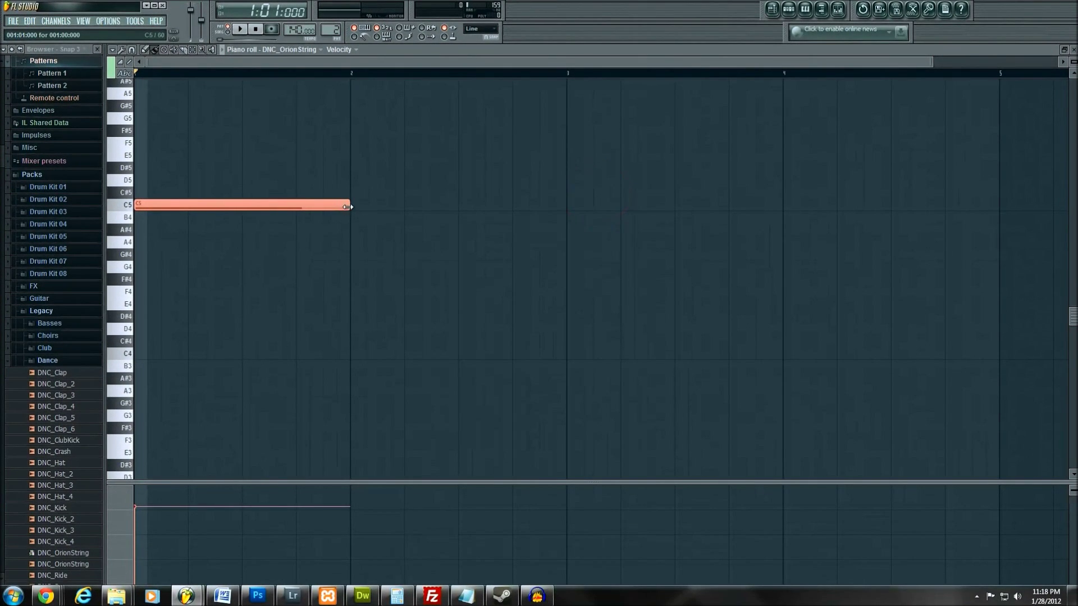
pyautogui.moveTo(348, 207); pyautogui.dragTo(242, 206)
# Add G4, A#4 and F4 notes at bars 2, 3 and 4, then play the melody.
pyautogui.click(353, 266)
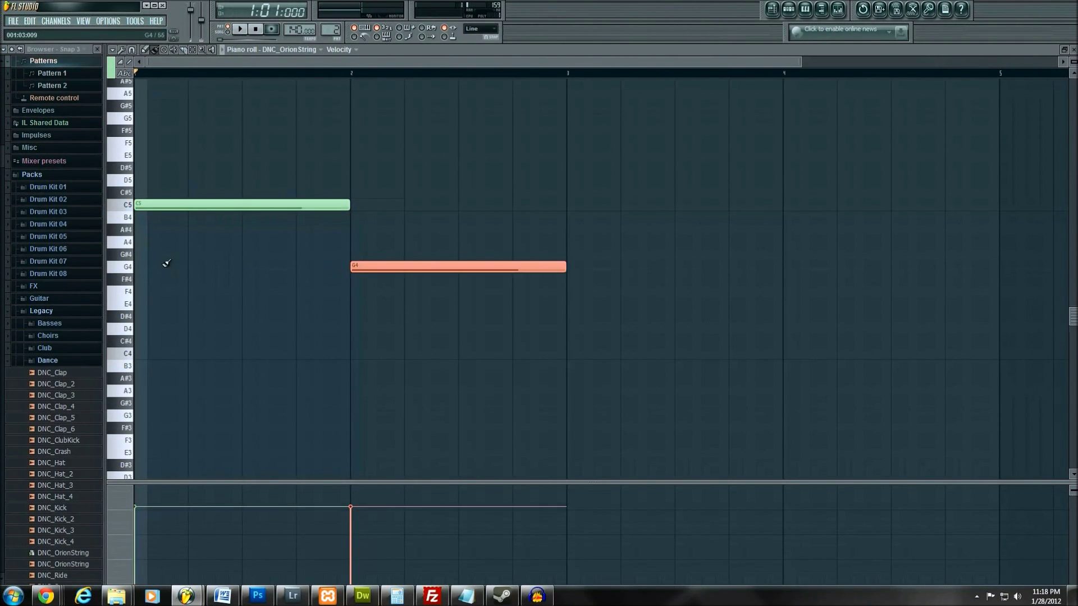
pyautogui.click(570, 230)
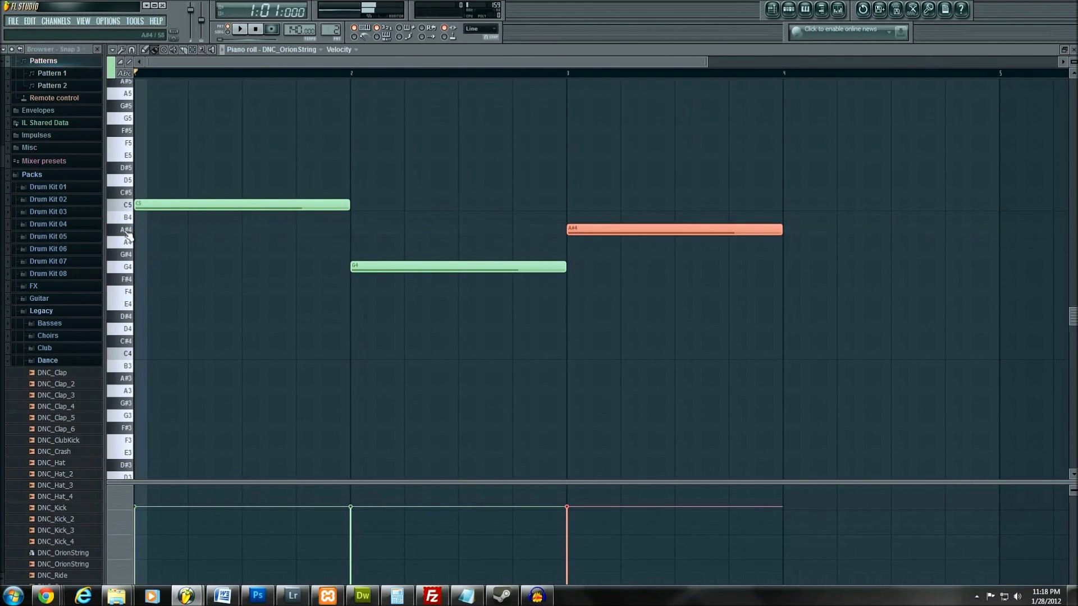
pyautogui.click(125, 231)
pyautogui.click(793, 291)
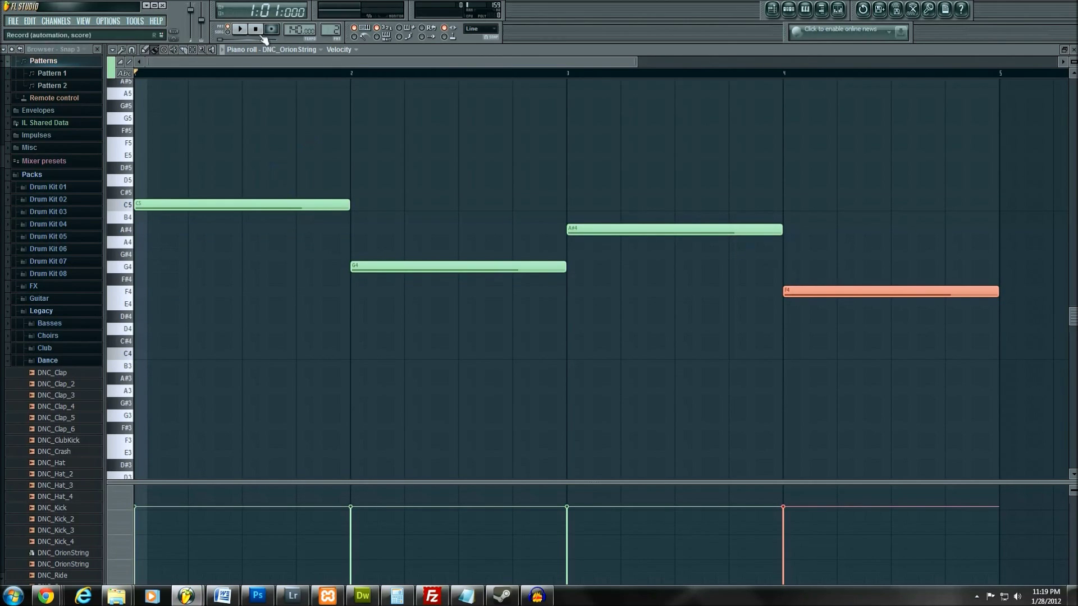
pyautogui.click(243, 31)
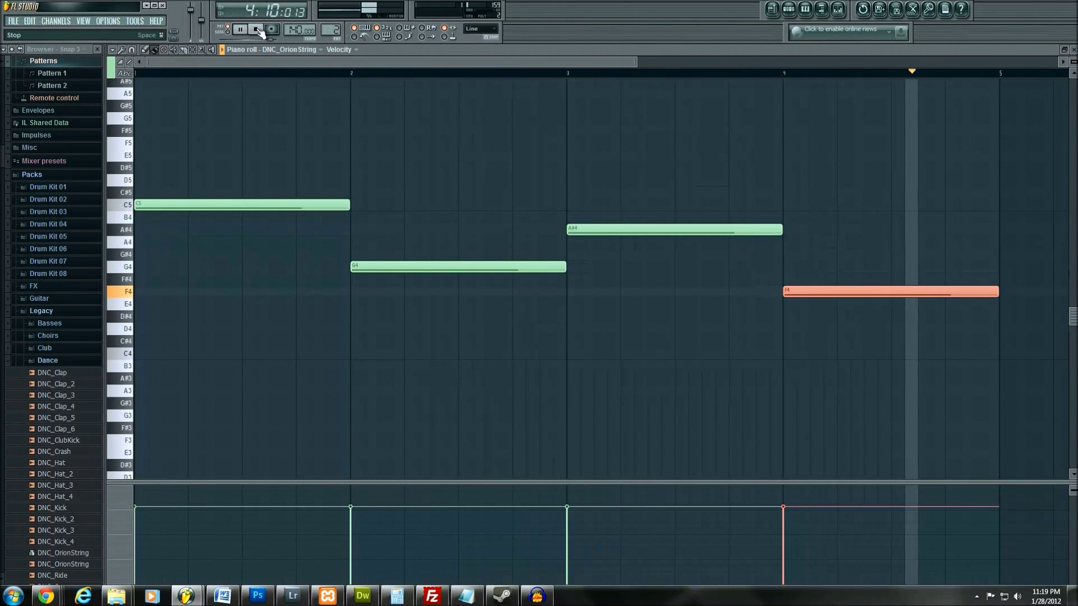
# Shorten the F4 note to half a bar and add a short D#4 note after it.
pyautogui.click(257, 30)
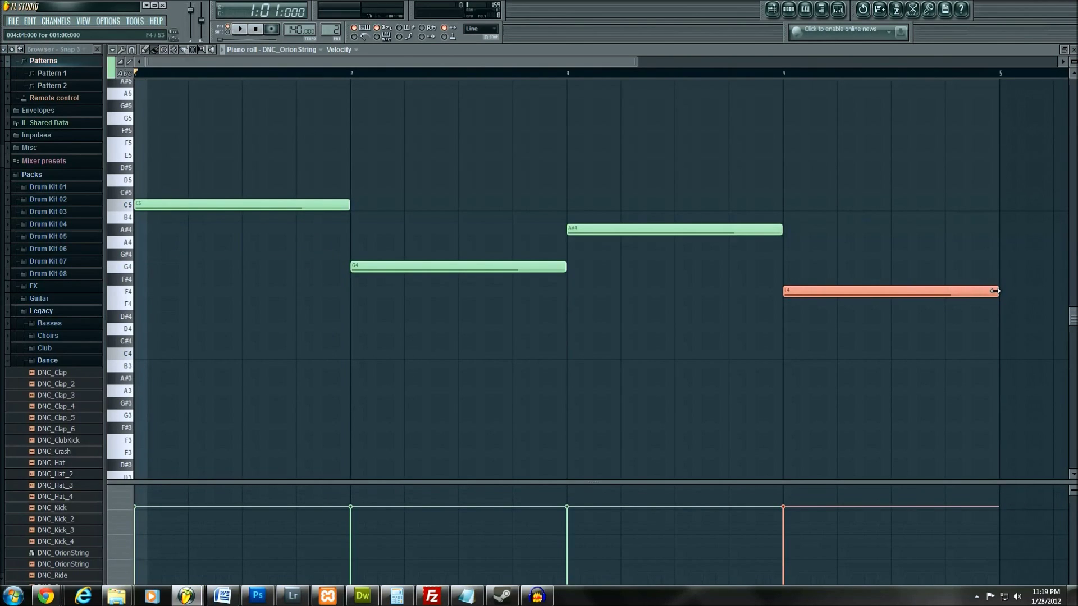
pyautogui.moveTo(994, 291); pyautogui.dragTo(889, 292)
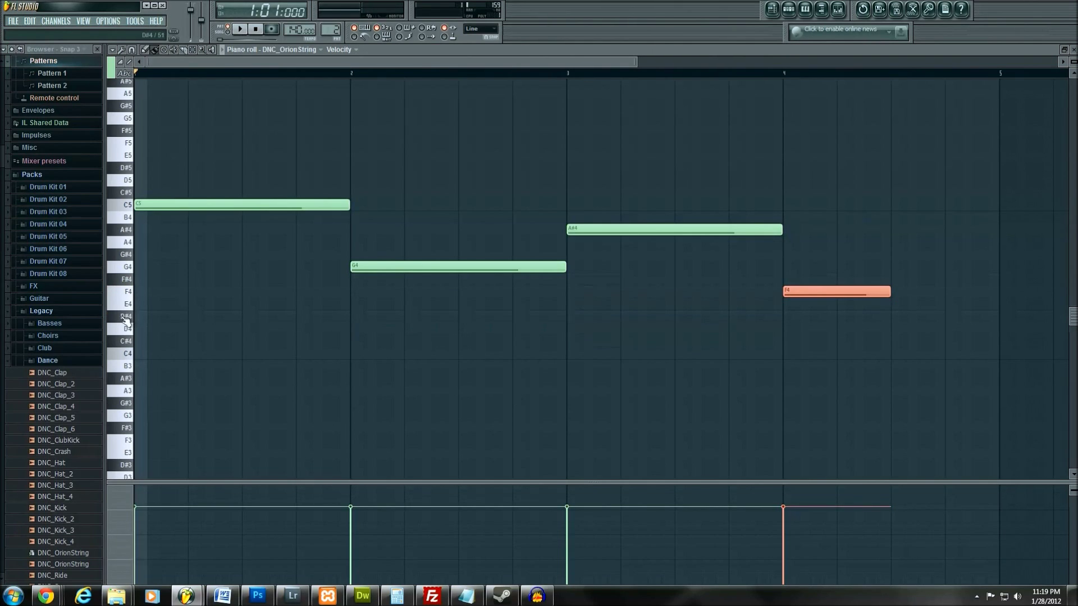
pyautogui.click(901, 316)
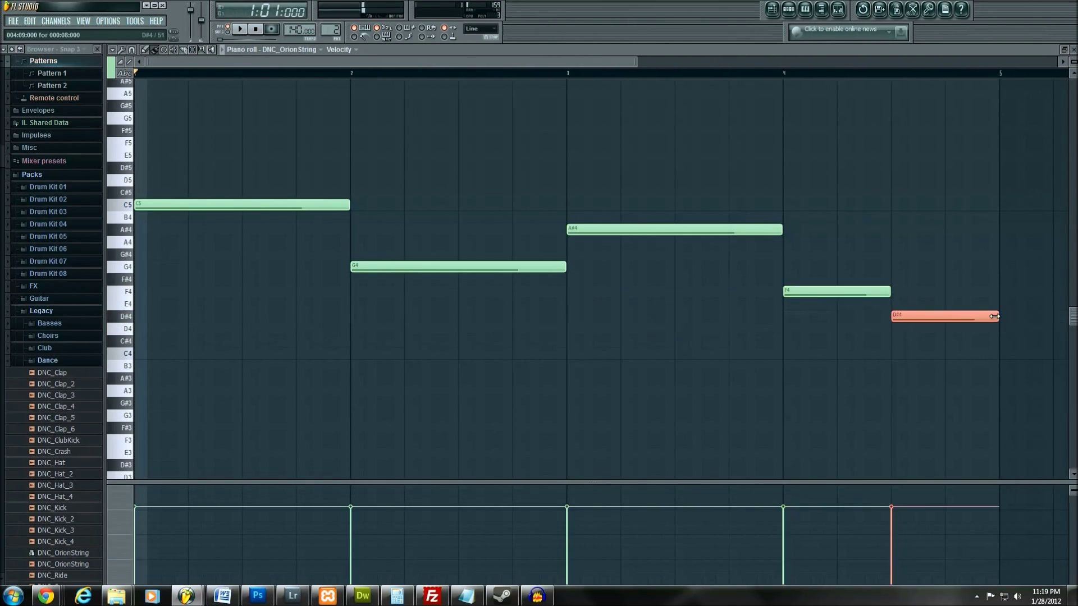
pyautogui.moveTo(995, 316); pyautogui.dragTo(919, 317)
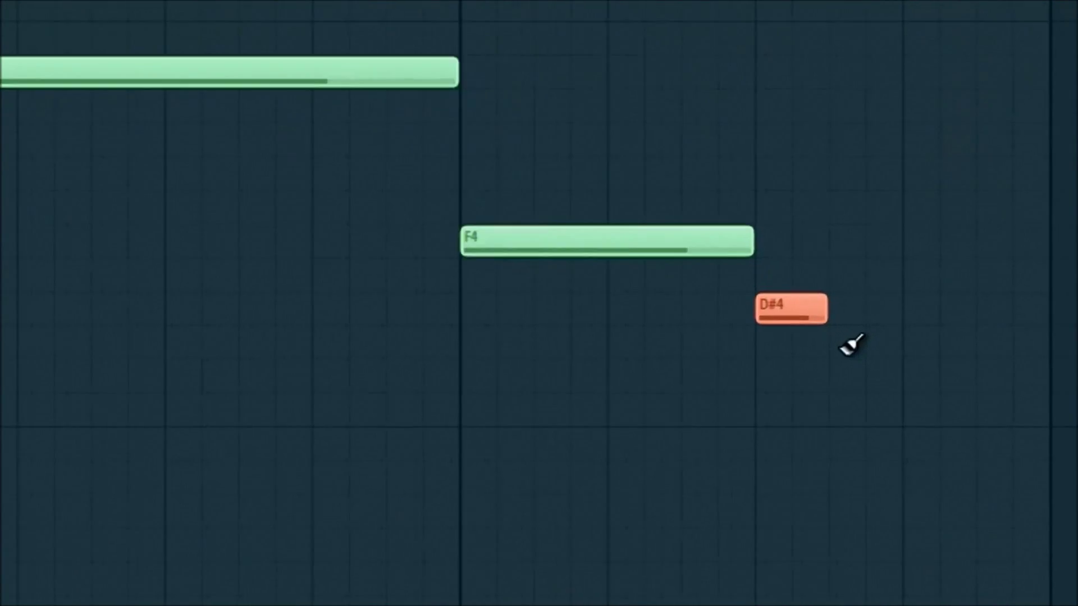
# Add a D4 note and a C4 note ending at bar 5, then play the melody.
pyautogui.click(804, 359)
pyautogui.click(904, 444)
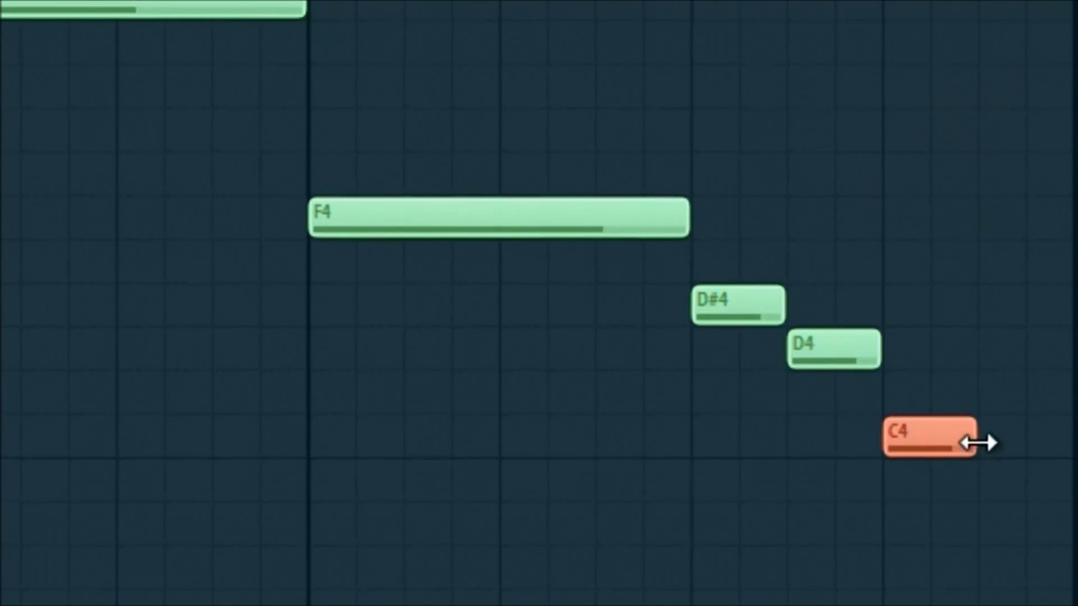
pyautogui.moveTo(978, 437); pyautogui.dragTo(1053, 432)
pyautogui.click(240, 30)
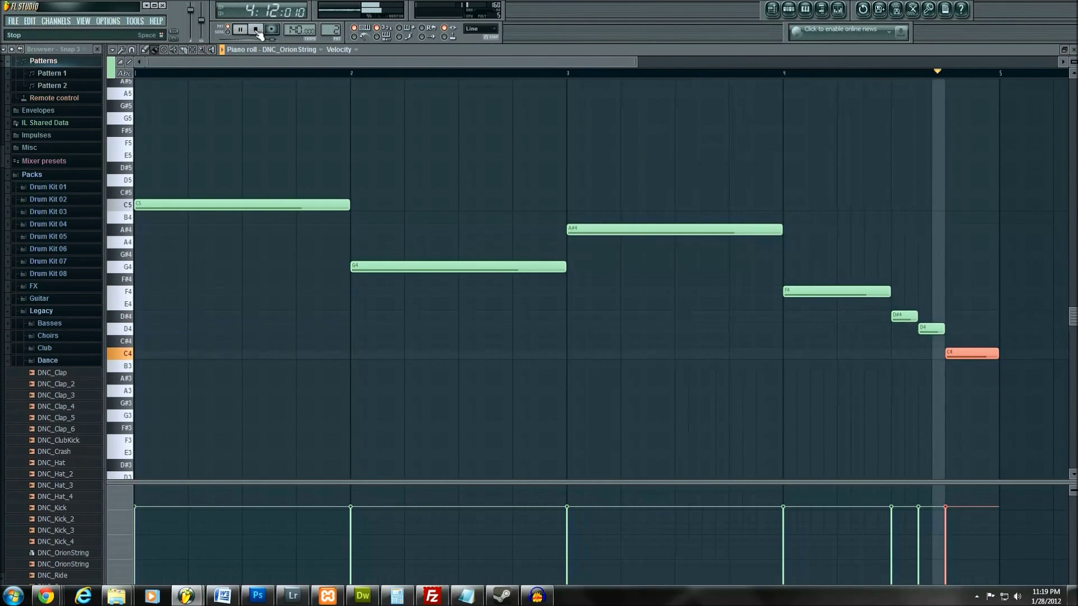
pyautogui.click(257, 31)
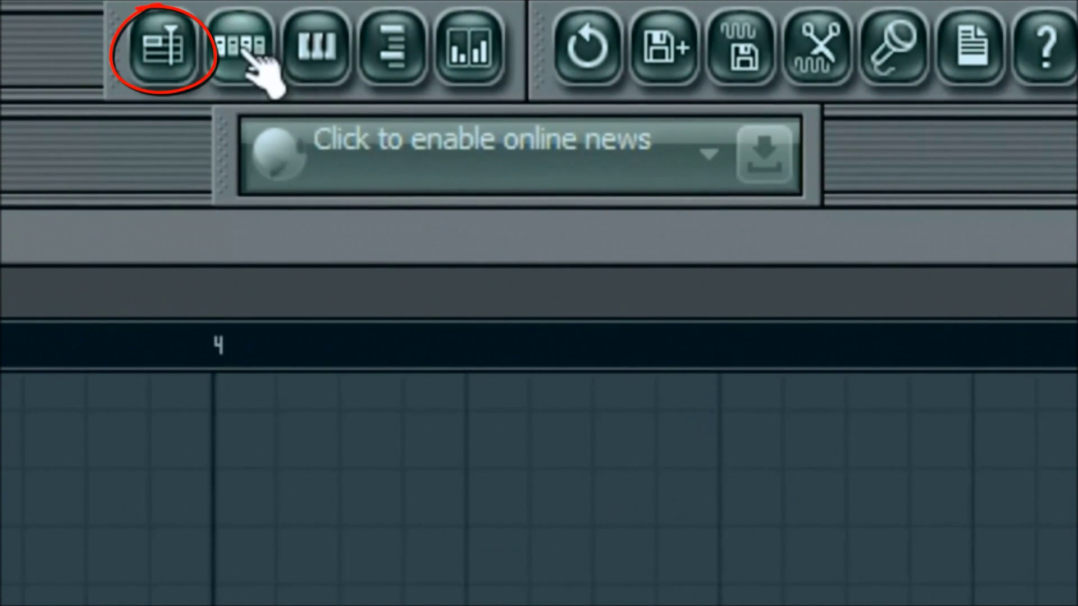
# Rearrange the toolbar groups side by side and bring up the Playlist in place of the piano roll.
pyautogui.click(247, 51)
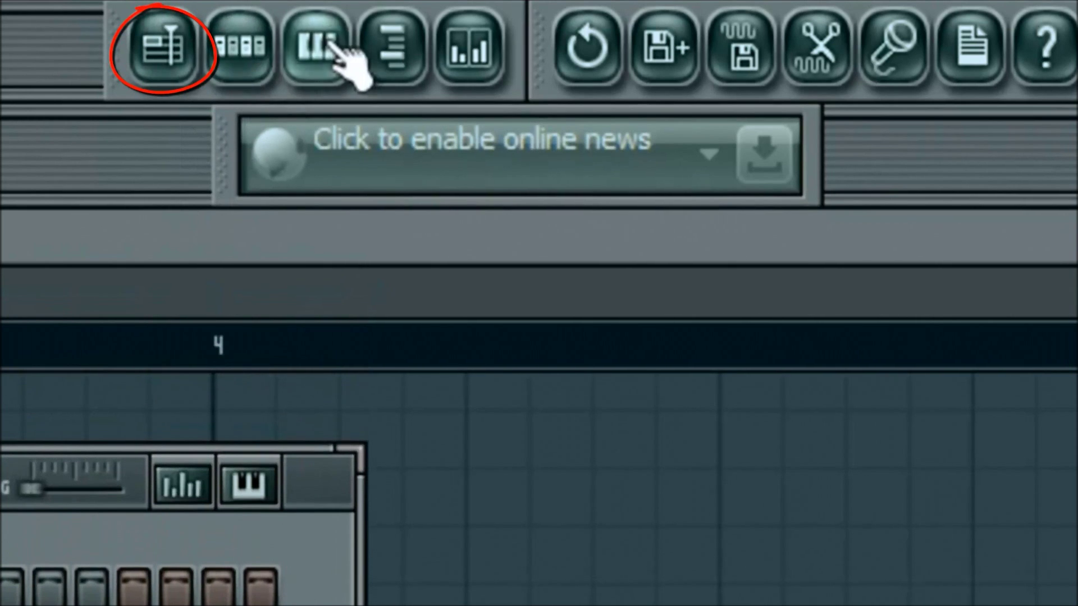
pyautogui.press('F6')
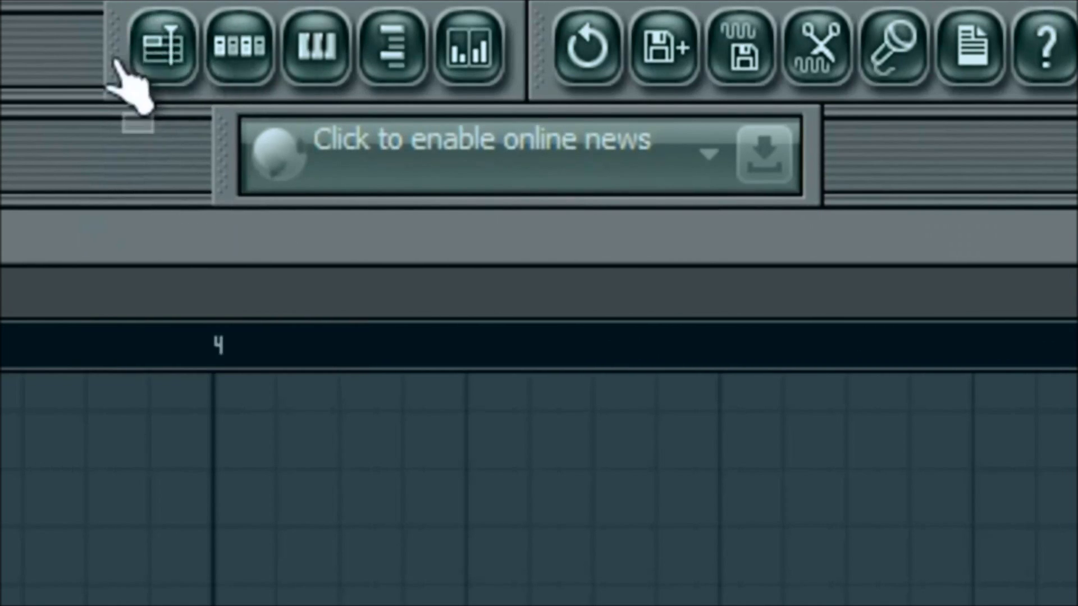
pyautogui.moveTo(121, 84); pyautogui.dragTo(0, 84)
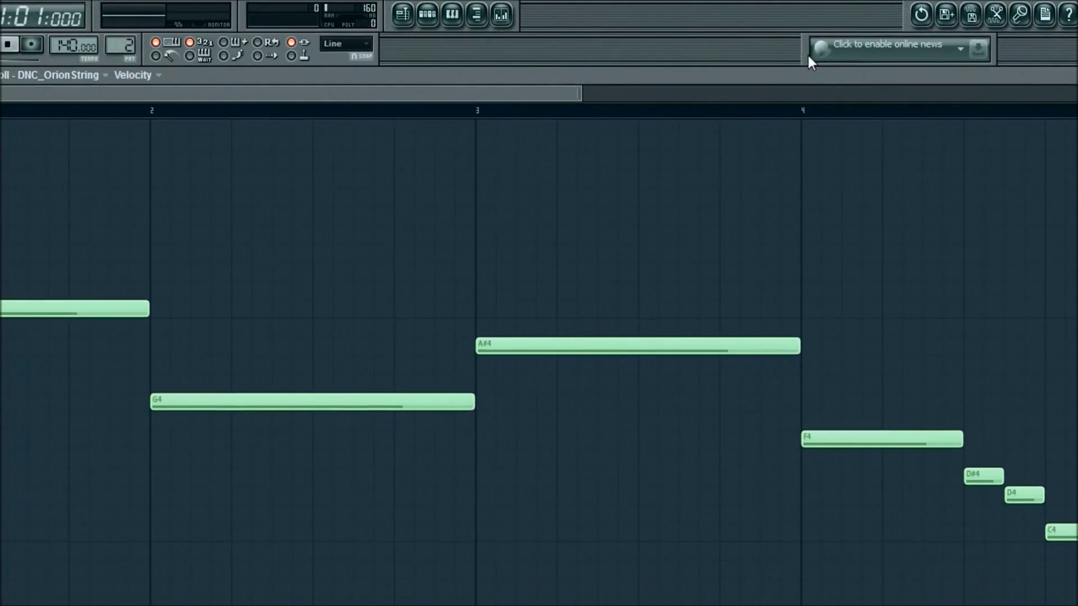
pyautogui.moveTo(809, 59); pyautogui.dragTo(391, 50)
pyautogui.moveTo(906, 23); pyautogui.dragTo(508, 16)
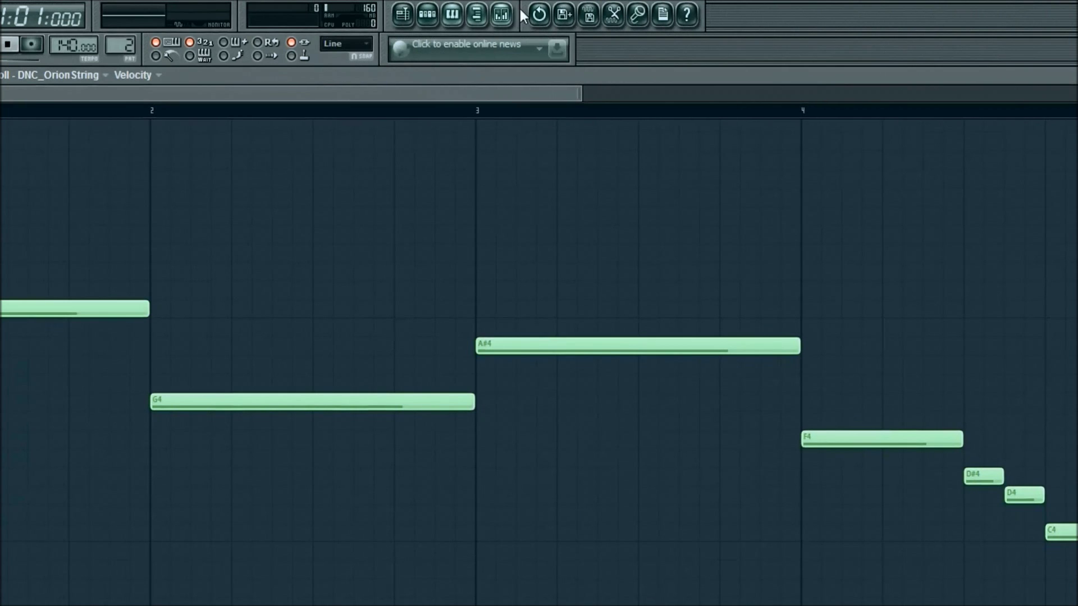
pyautogui.moveTo(525, 19); pyautogui.dragTo(642, 22)
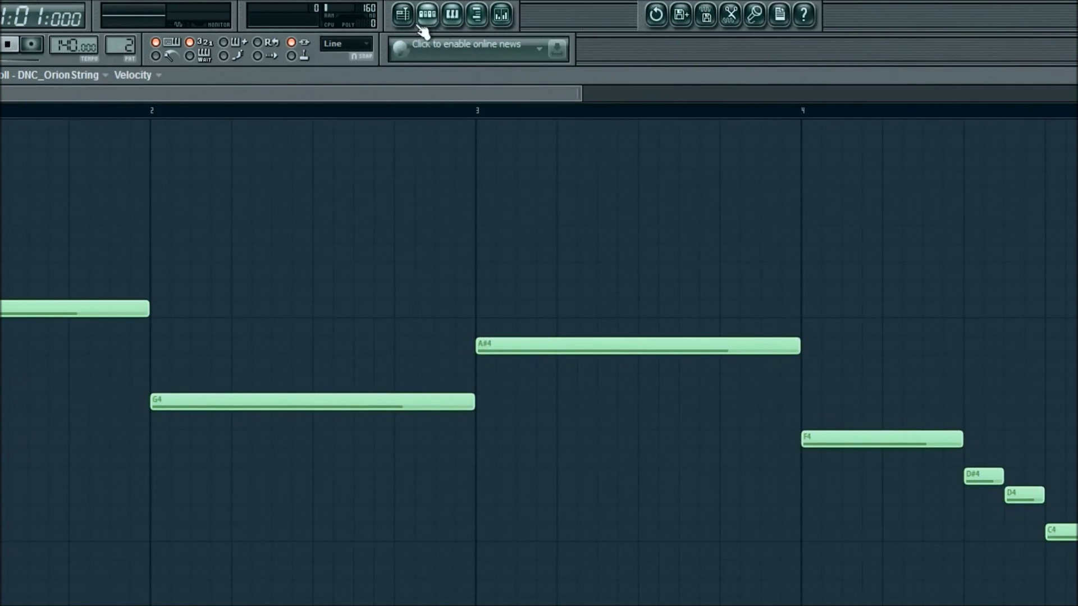
pyautogui.moveTo(393, 29); pyautogui.dragTo(454, 25)
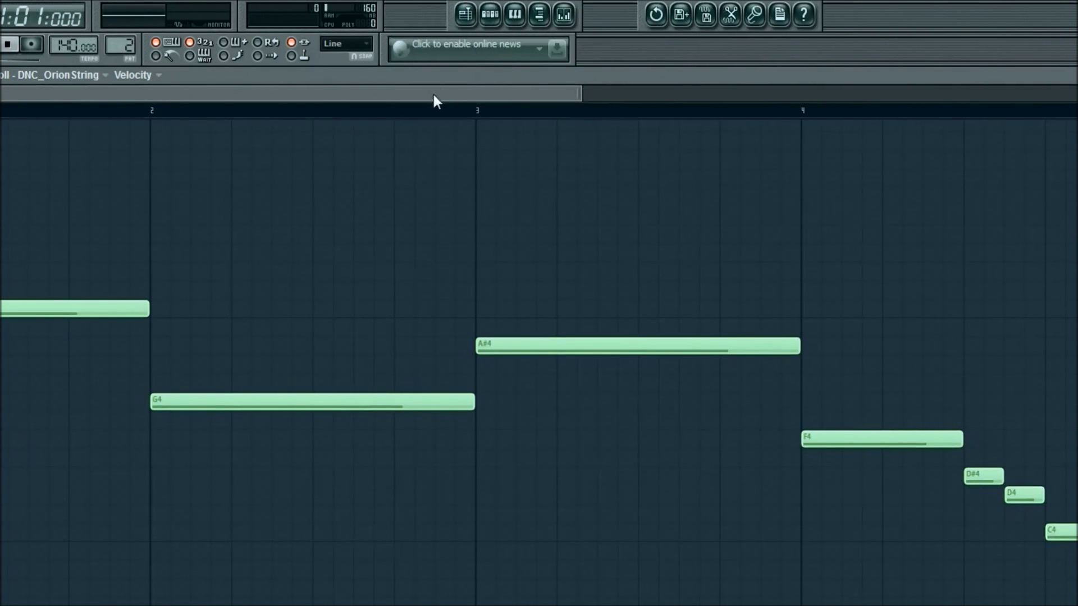
pyautogui.click(467, 16)
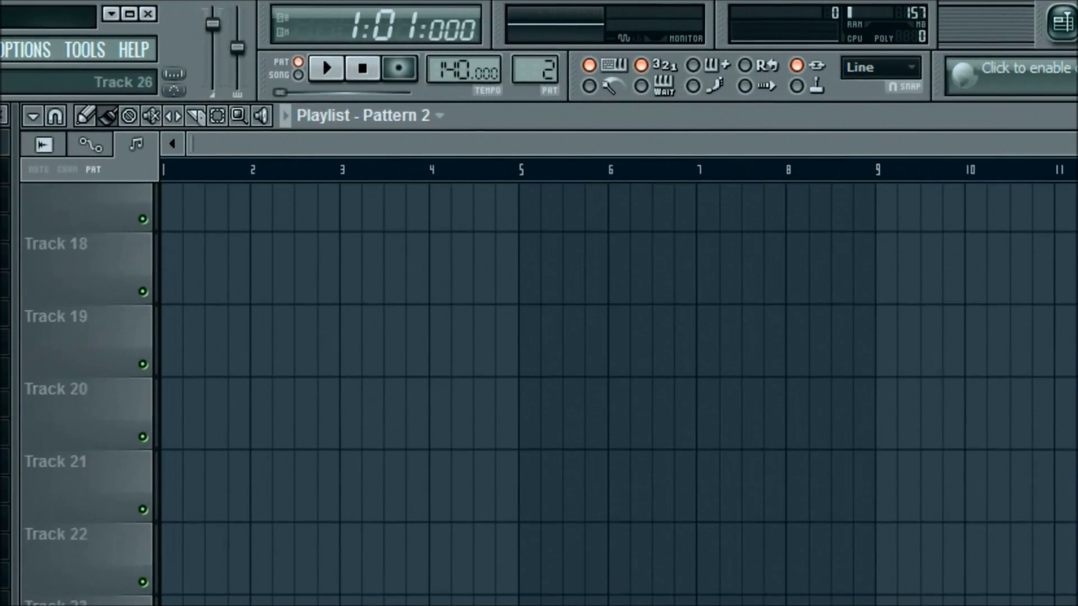
# Make Pattern 1 the current pattern in the pattern selector.
pyautogui.scroll(-5, 617, 393)
pyautogui.scroll(-5, 618, 393)
pyautogui.scroll(-1, 617, 393)
pyautogui.scroll(5, 618, 393)
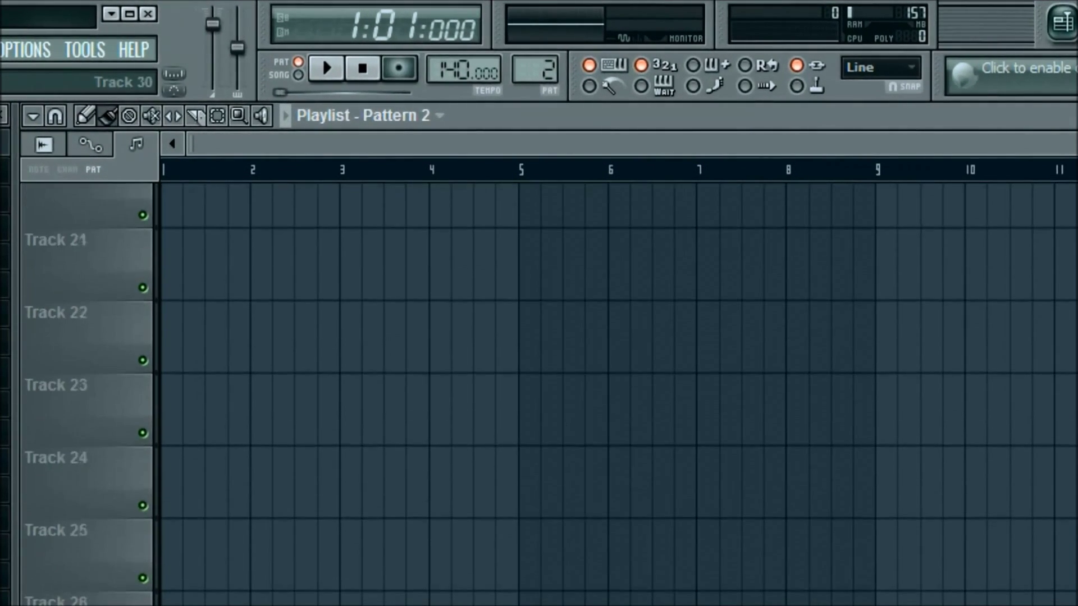
pyautogui.scroll(10, 618, 393)
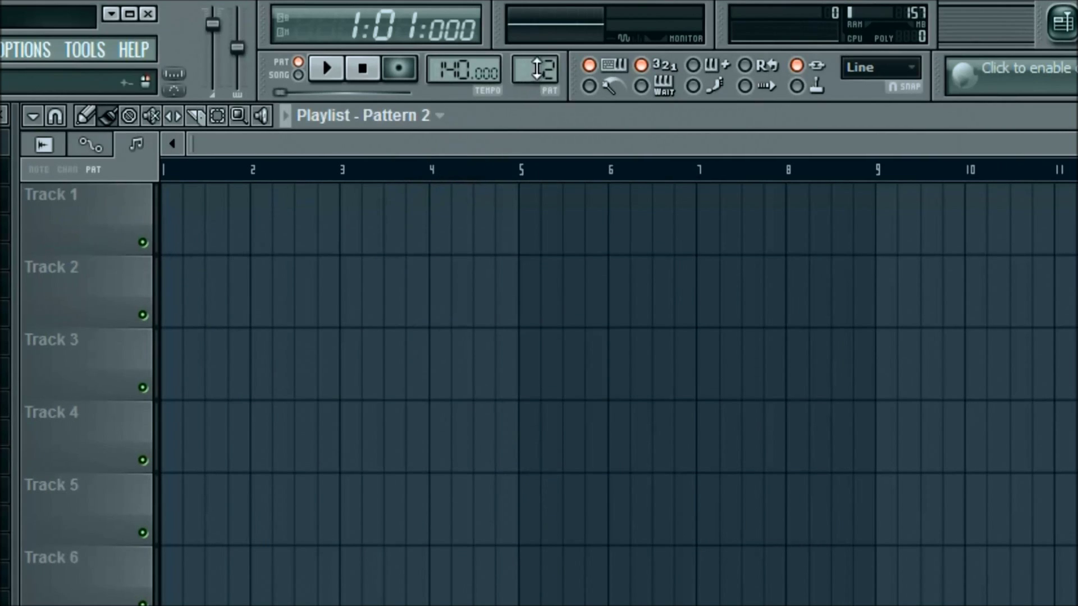
pyautogui.moveTo(534, 67); pyautogui.dragTo(515, 88)
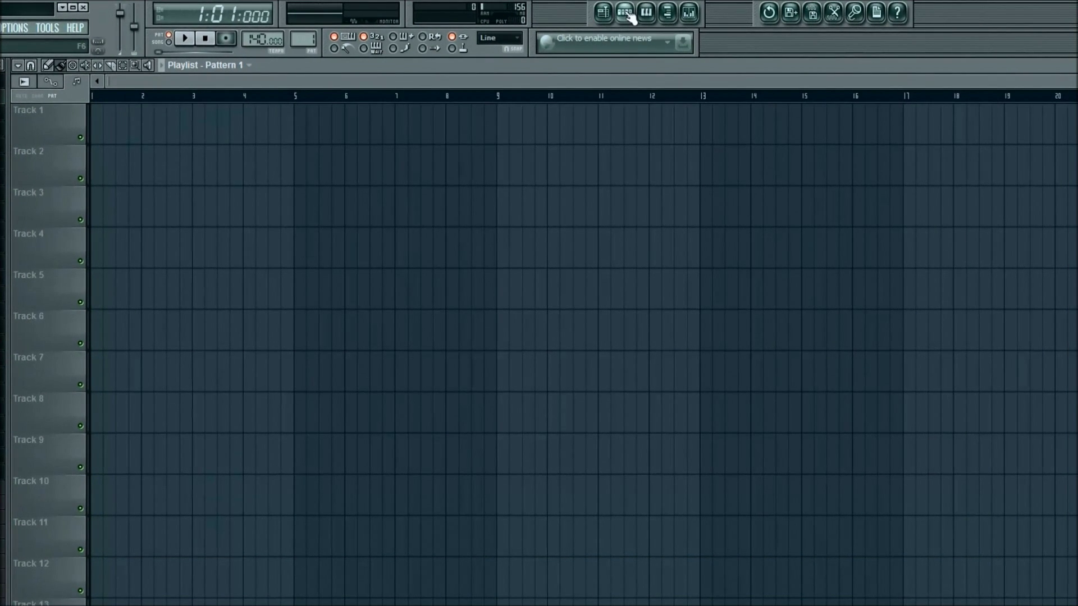
# Preview Pattern 1's drums in the step sequencer and place its clip at bar 1 of Track 1.
pyautogui.click(627, 16)
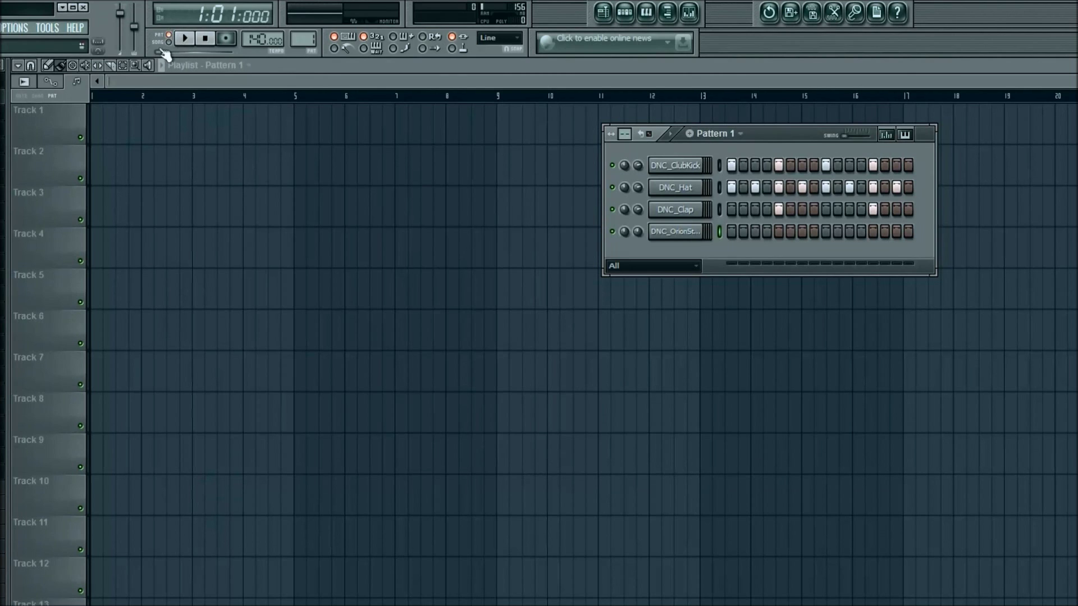
pyautogui.click(185, 41)
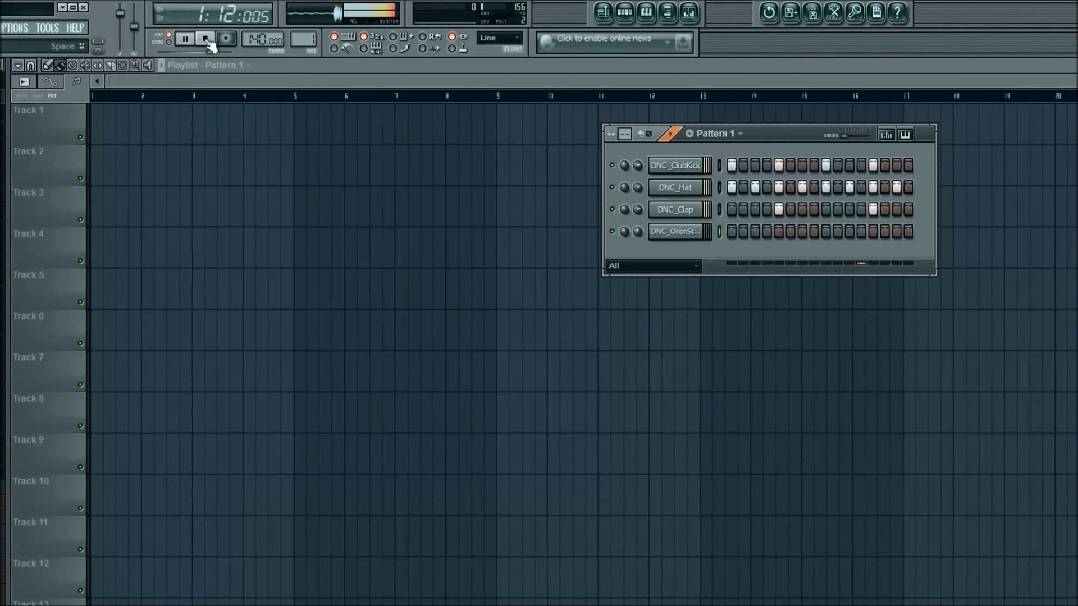
pyautogui.click(207, 40)
pyautogui.click(98, 128)
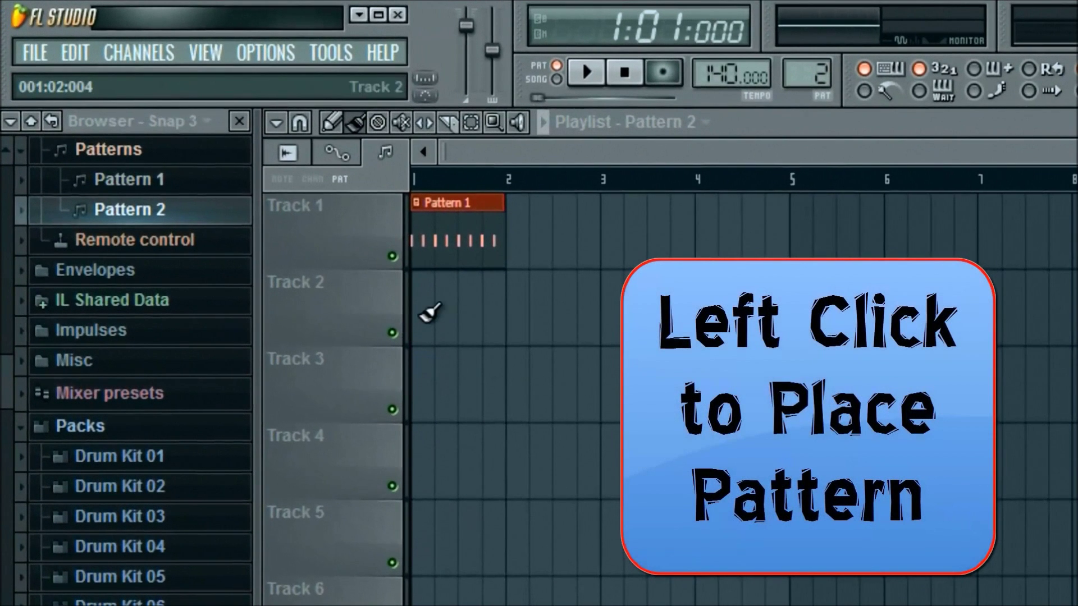
# Place Pattern 2 at bar 1 of Track 2 and Pattern 1 clips at bars 2–4 of Track 1.
pyautogui.click(420, 313)
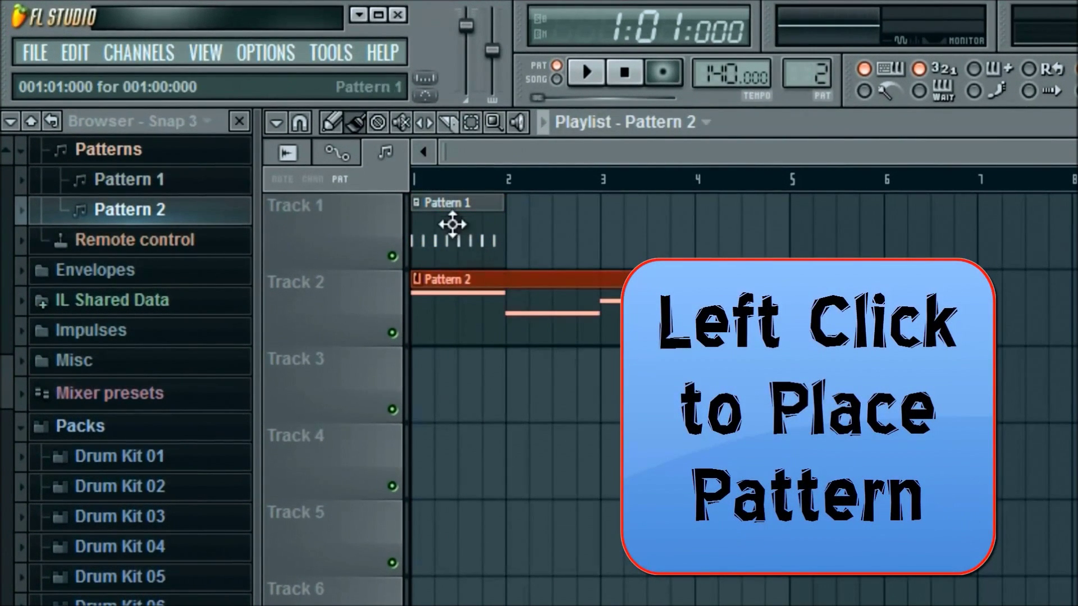
pyautogui.moveTo(452, 203)
pyautogui.mouseDown()
pyautogui.moveTo(687, 203)
pyautogui.moveTo(441, 203)
pyautogui.mouseUp()
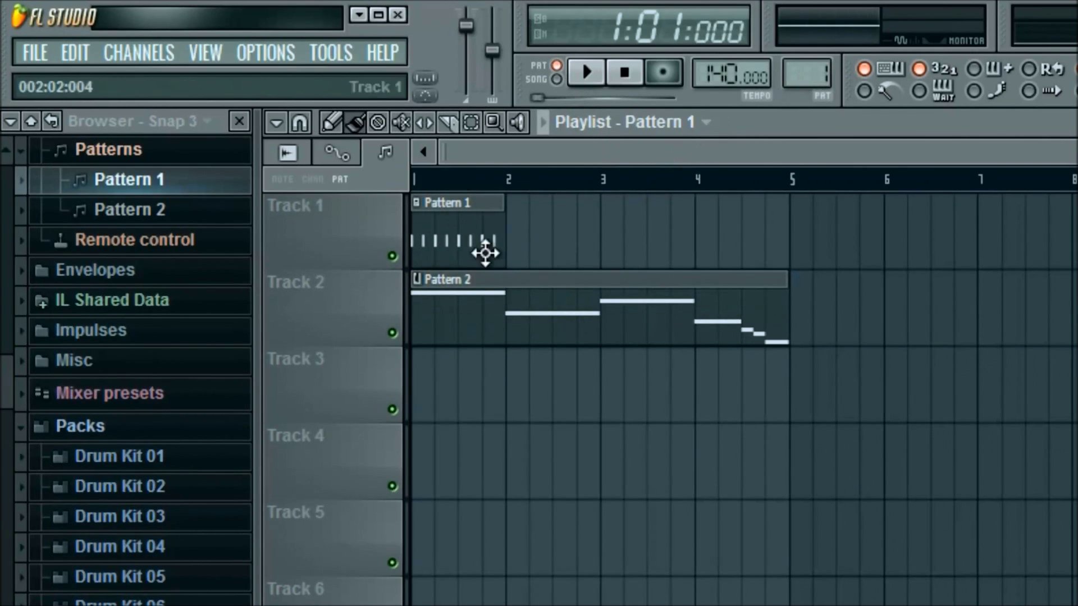
pyautogui.moveTo(523, 237); pyautogui.dragTo(739, 221)
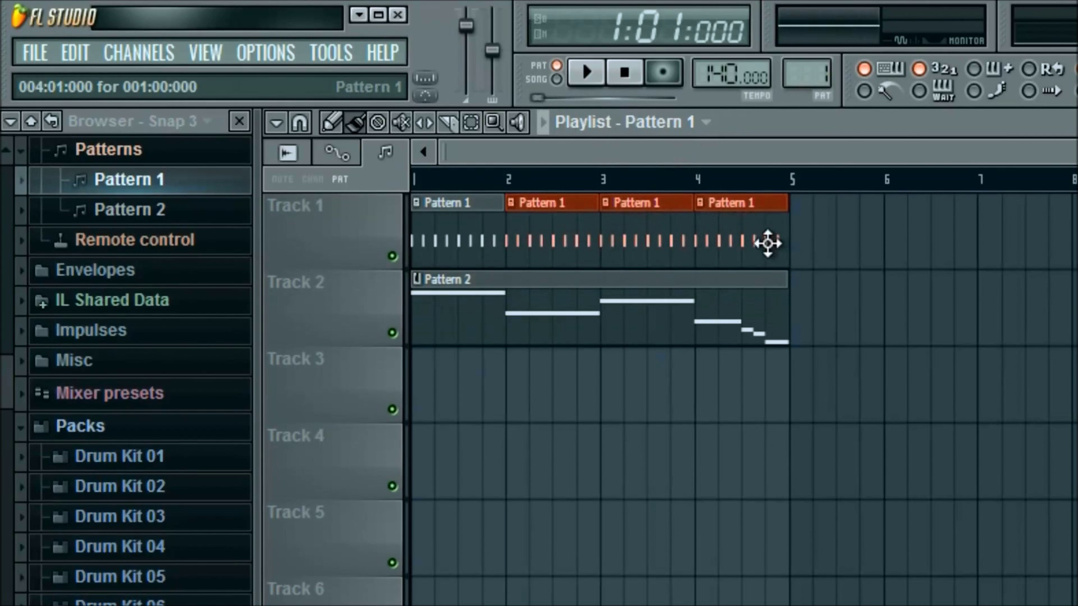
pyautogui.rightClick(746, 245)
pyautogui.rightClick(563, 235)
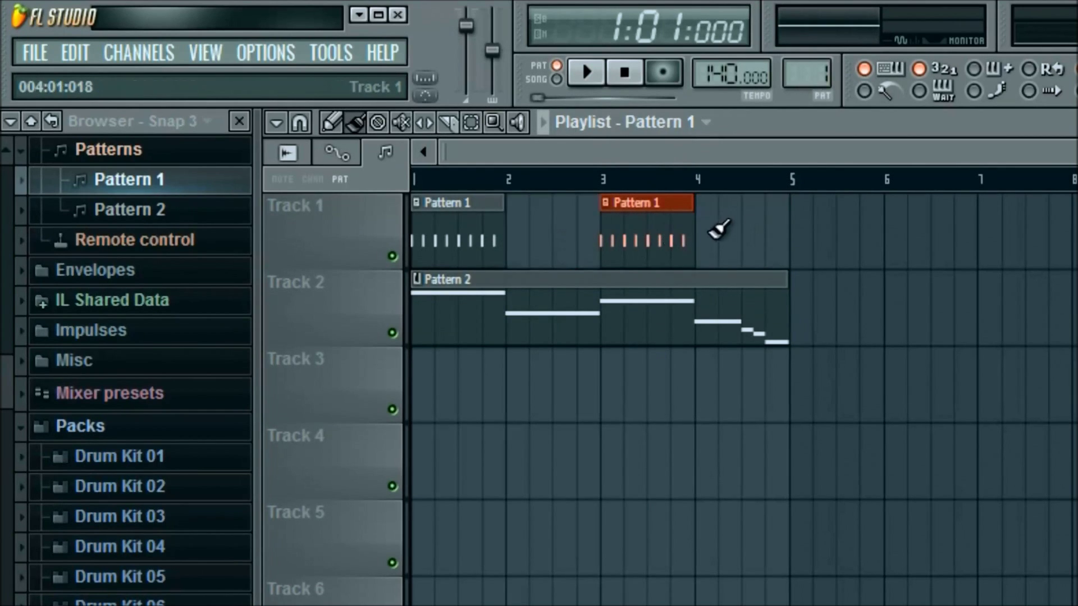
pyautogui.click(715, 231)
pyautogui.click(528, 241)
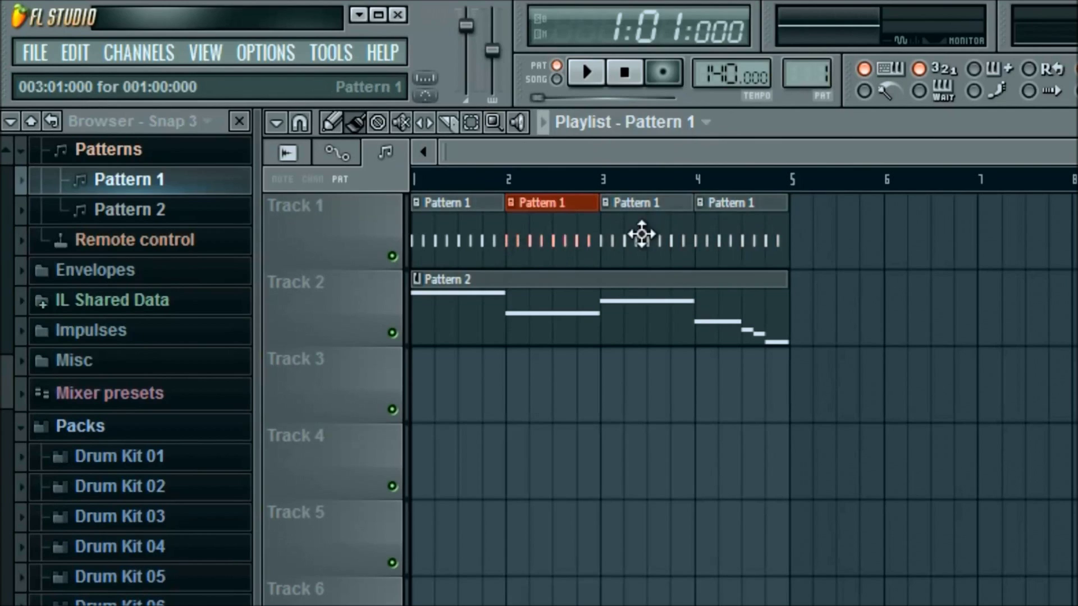